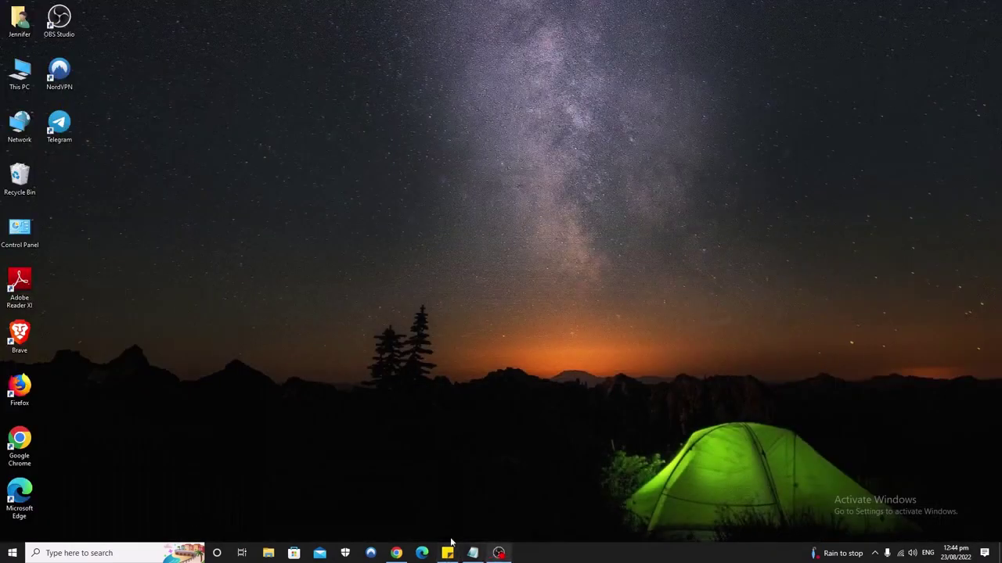
Step: Scroll the Aptos thread down to tweet 7/ about the Martian Wallet
{"action": "left_click", "coordinate": [397, 553]}
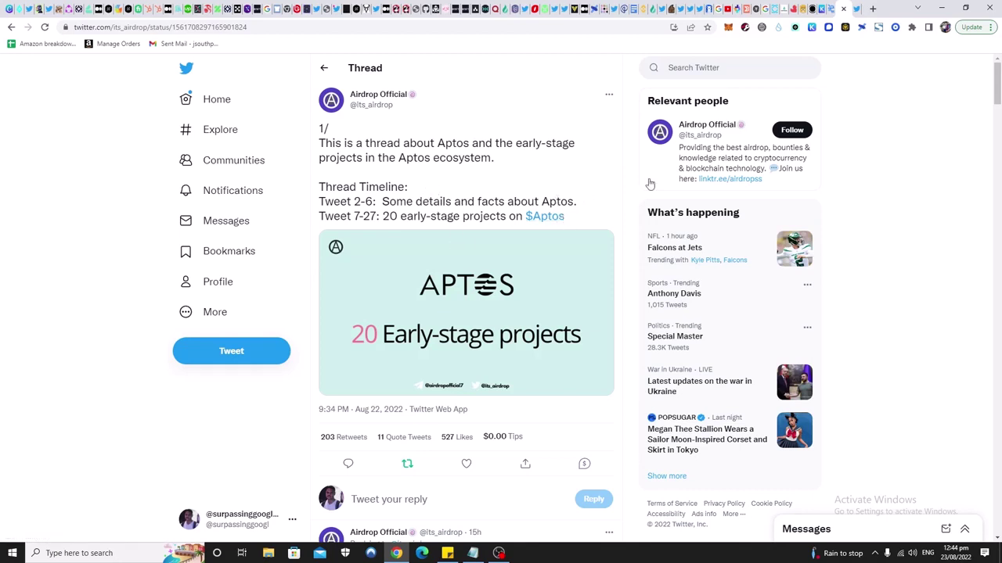
{"action": "scroll", "coordinate": [997, 72], "scroll_direction": "down", "scroll_amount": 5}
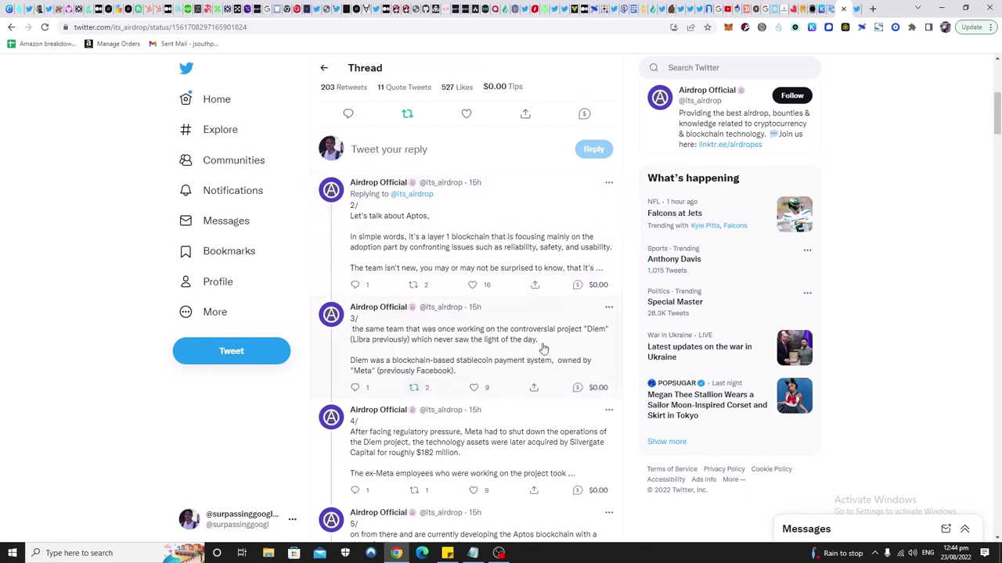
{"action": "left_click_drag", "start_coordinate": [997, 109], "coordinate": [998, 119]}
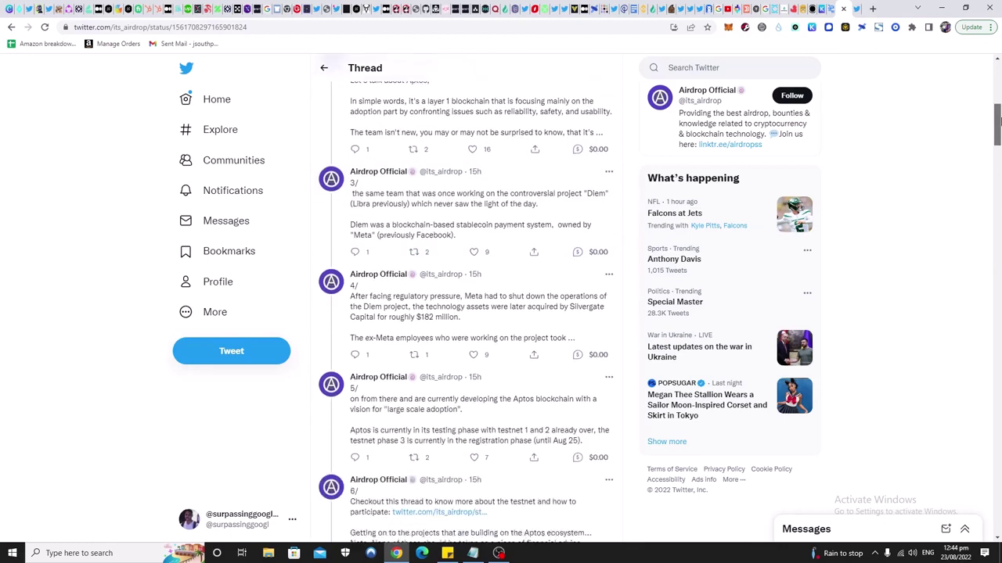
{"action": "left_click_drag", "start_coordinate": [998, 118], "coordinate": [998, 130]}
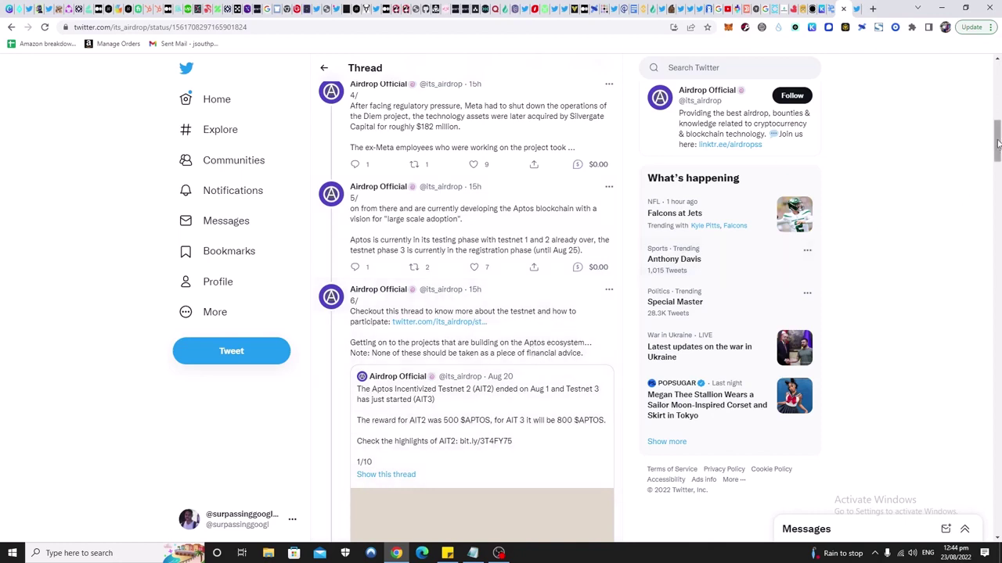
{"action": "left_click_drag", "start_coordinate": [997, 141], "coordinate": [997, 148]}
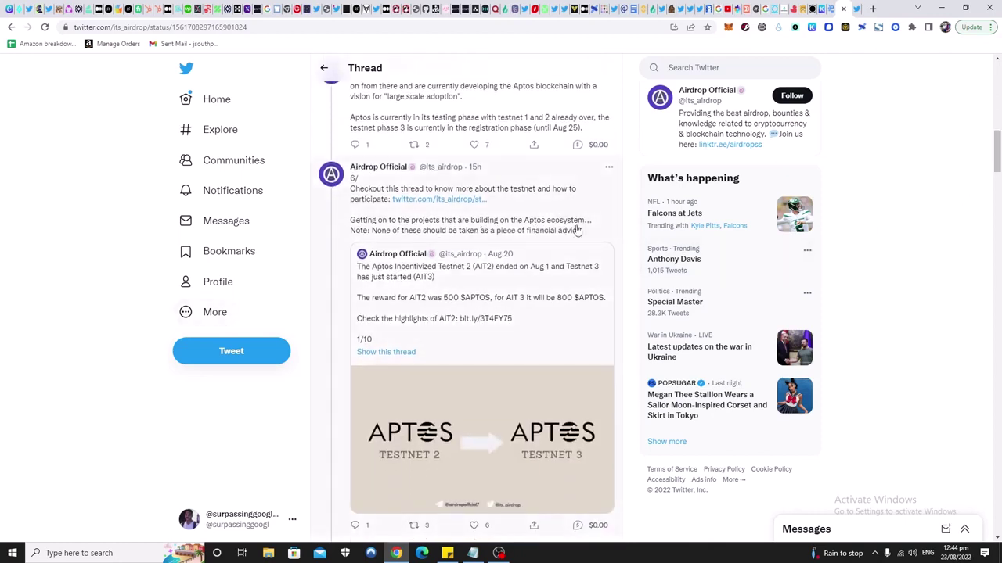
{"action": "left_click_drag", "start_coordinate": [998, 159], "coordinate": [971, 179]}
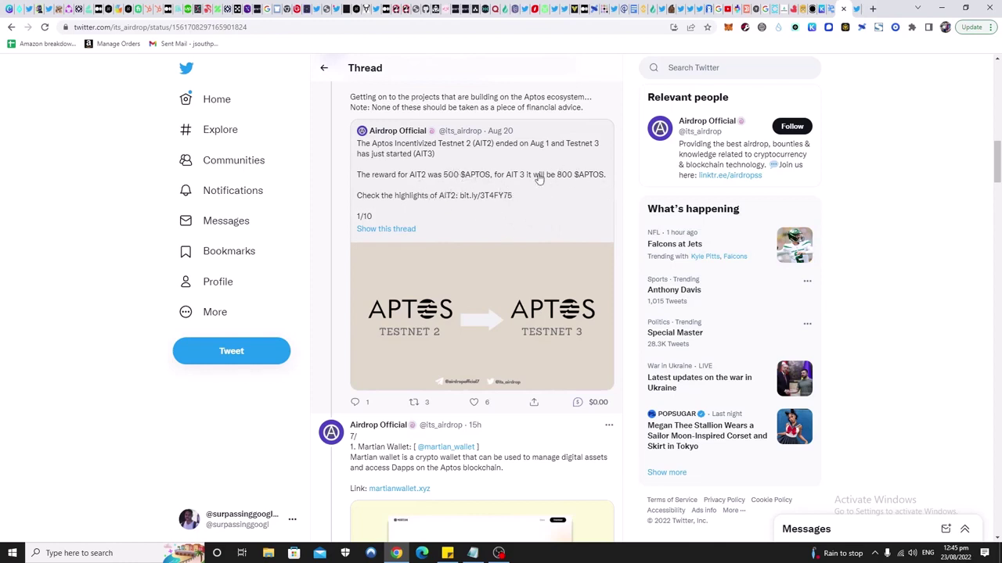
Step: Scroll further down the thread, open a new tab and glance at the AVECOIN tab
{"action": "left_click_drag", "start_coordinate": [998, 174], "coordinate": [998, 147]}
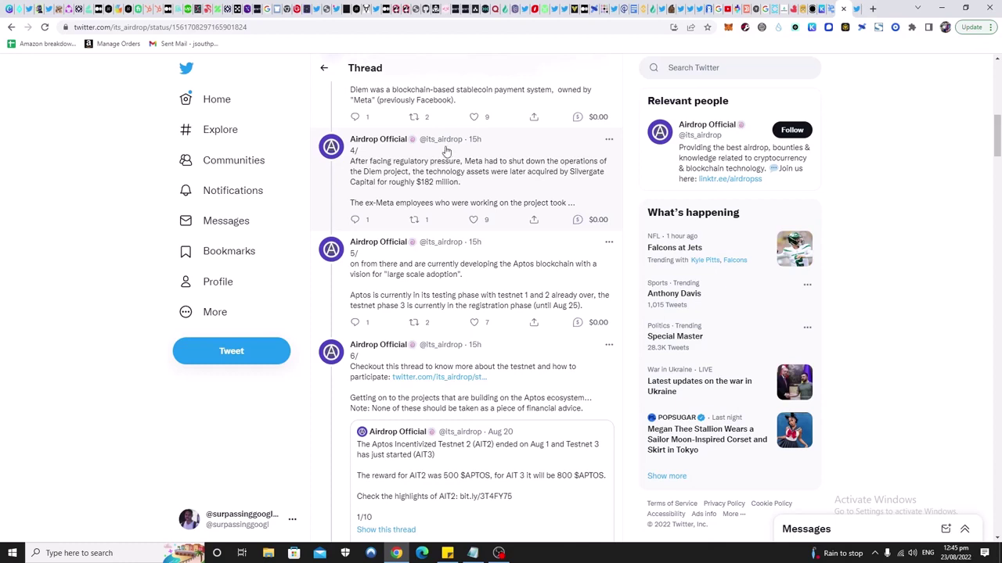
{"action": "left_click_drag", "start_coordinate": [996, 142], "coordinate": [997, 186]}
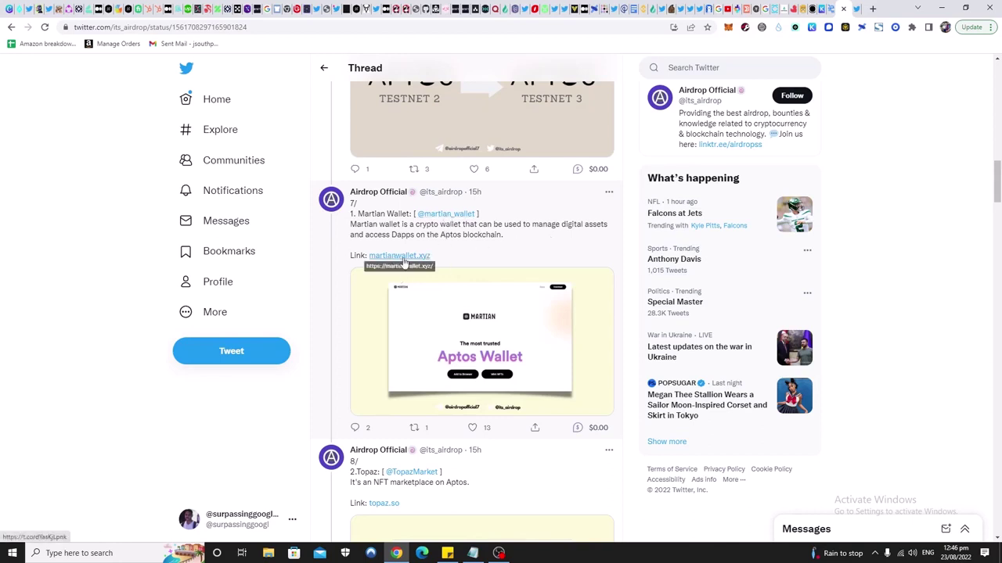
{"action": "left_click", "coordinate": [872, 9]}
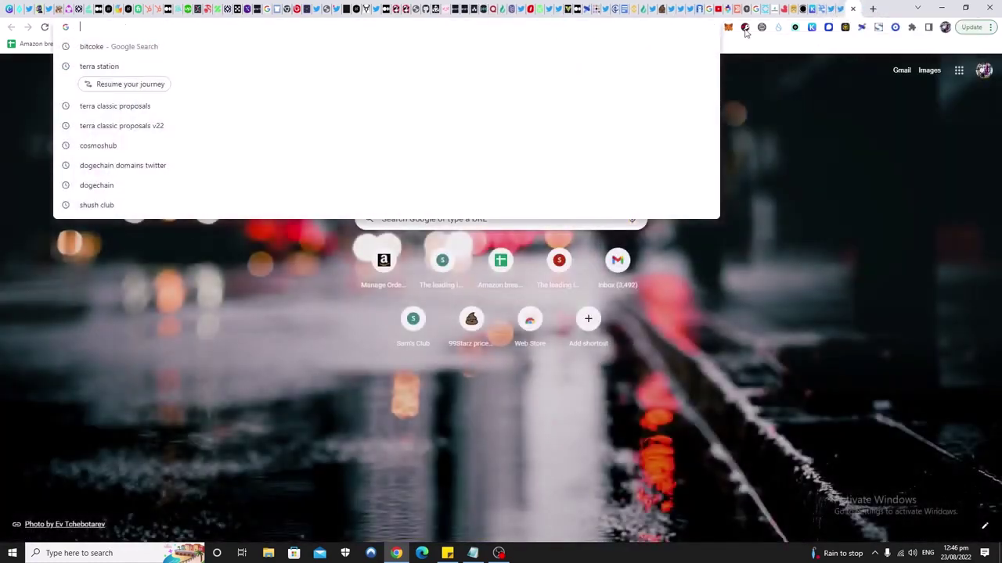
{"action": "left_click", "coordinate": [839, 7]}
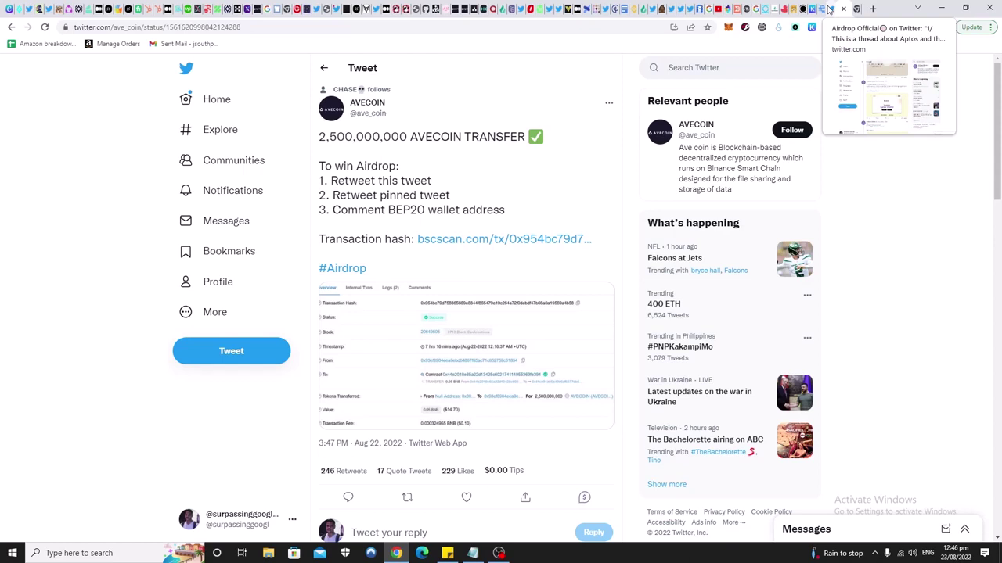
{"action": "left_click", "coordinate": [828, 9]}
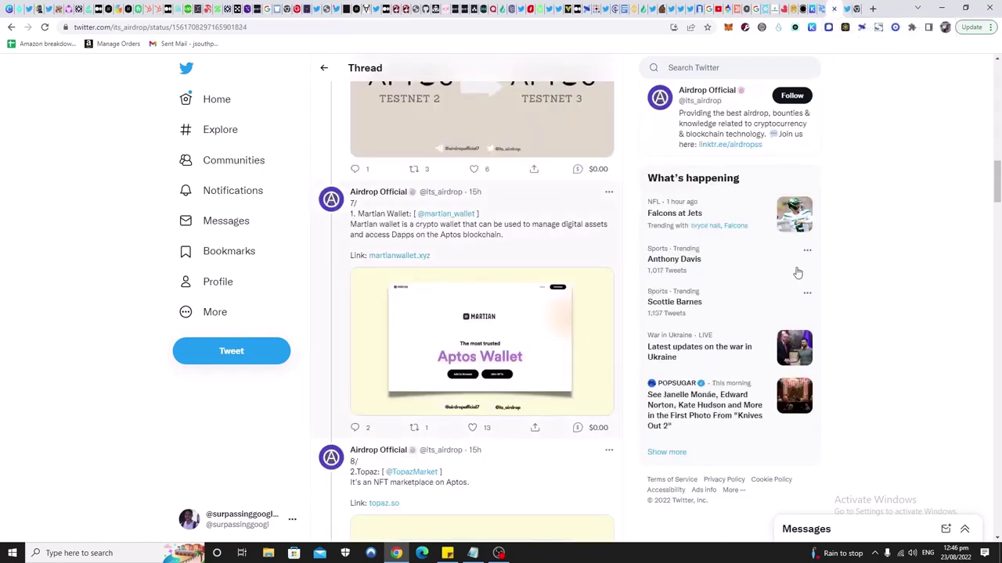
Step: Scroll the Aptos thread to tweet 8/ about the Topaz NFT marketplace
{"action": "left_click_drag", "start_coordinate": [997, 182], "coordinate": [998, 194]}
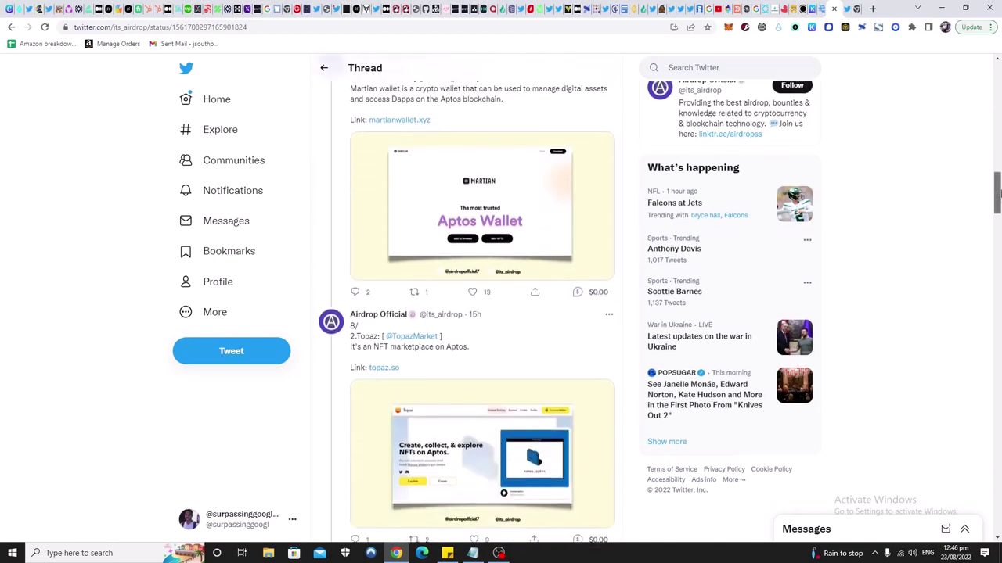
{"action": "scroll", "coordinate": [997, 194], "scroll_direction": "up", "scroll_amount": 1}
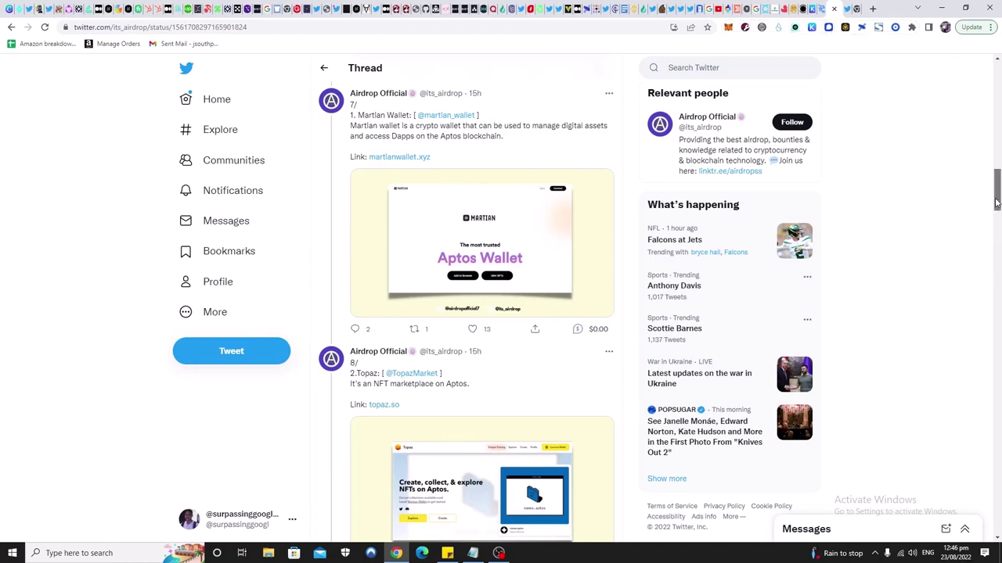
{"action": "left_click_drag", "start_coordinate": [996, 203], "coordinate": [996, 205]}
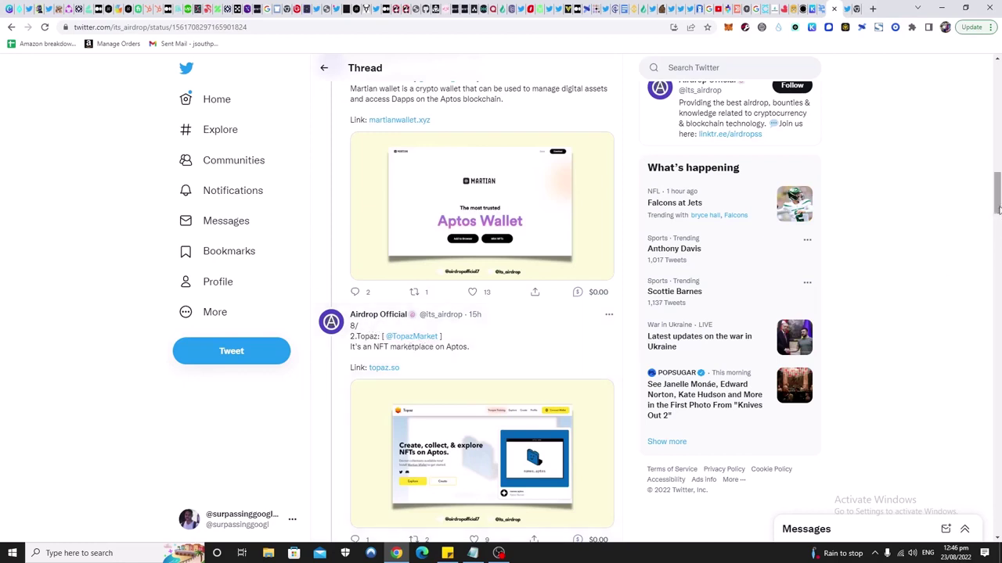
{"action": "left_click_drag", "start_coordinate": [997, 207], "coordinate": [997, 221]}
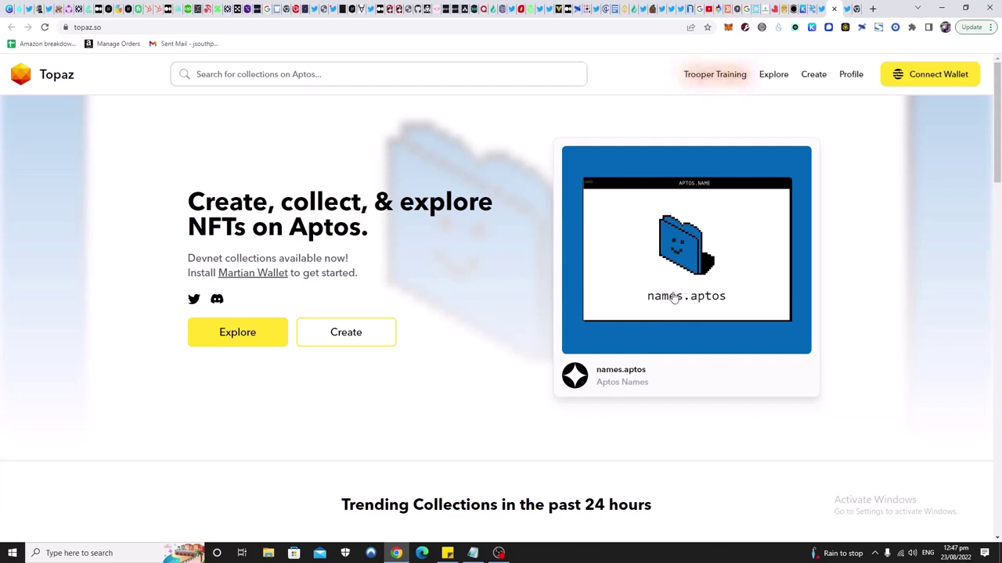
Step: Connect Topaz to Martian by unlocking the wallet with its password and approving the request
{"action": "left_click", "coordinate": [924, 74]}
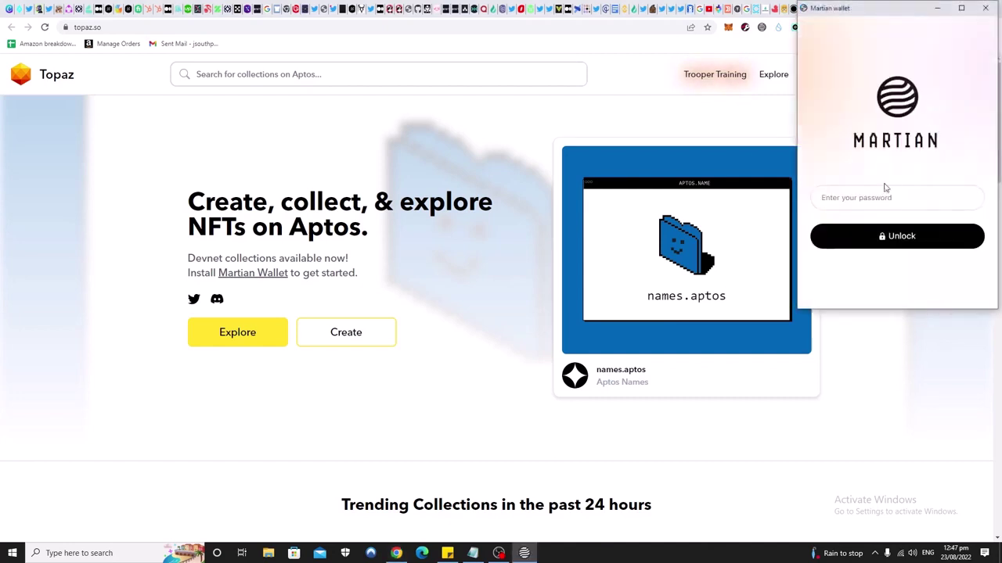
{"action": "left_click_drag", "start_coordinate": [881, 192], "coordinate": [864, 205]}
{"action": "left_click", "coordinate": [893, 201]}
{"action": "type", "text": "•••••••"}
{"action": "type", "text": "••"}
{"action": "left_click", "coordinate": [896, 236]}
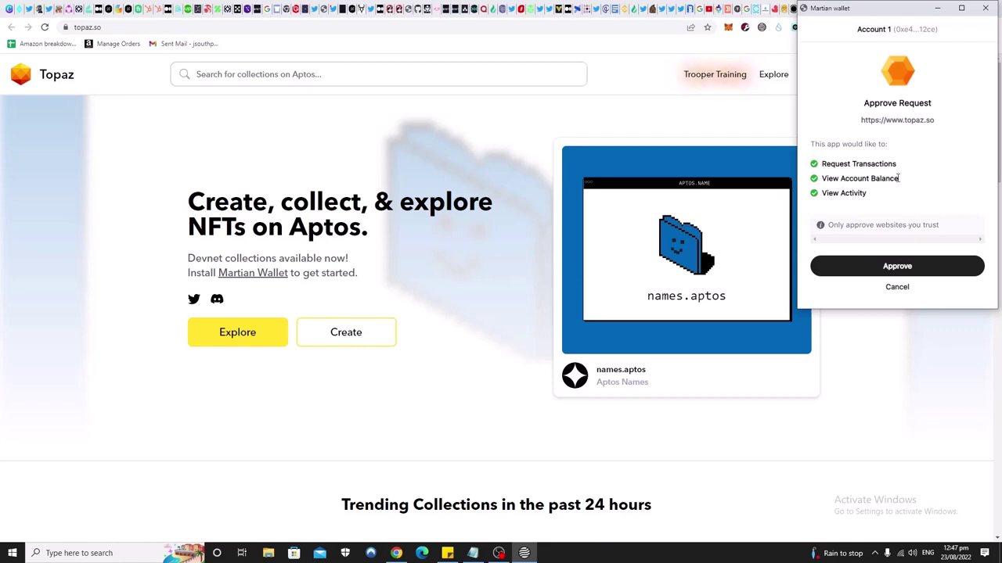
{"action": "left_click", "coordinate": [894, 272]}
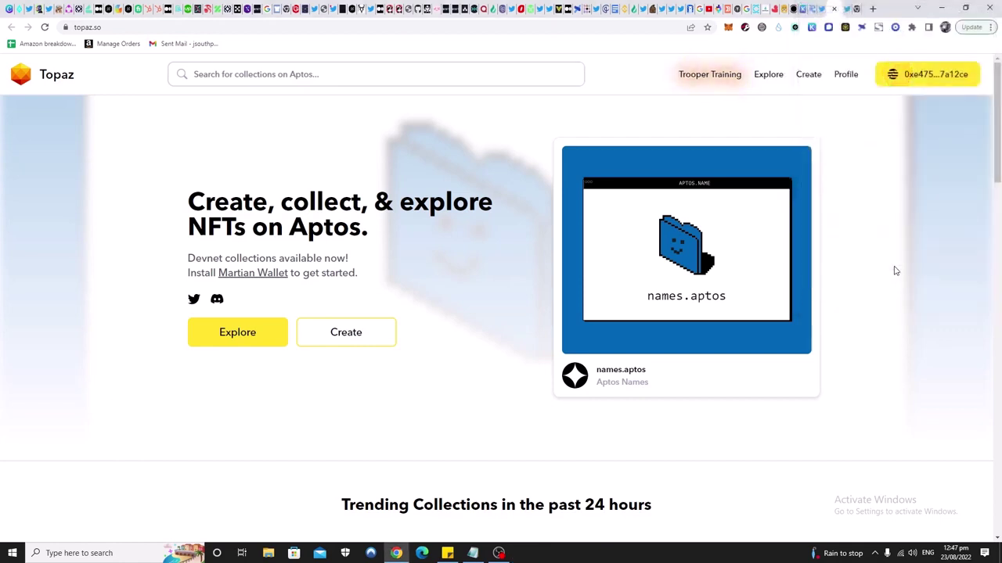
{"action": "left_click", "coordinate": [762, 27]}
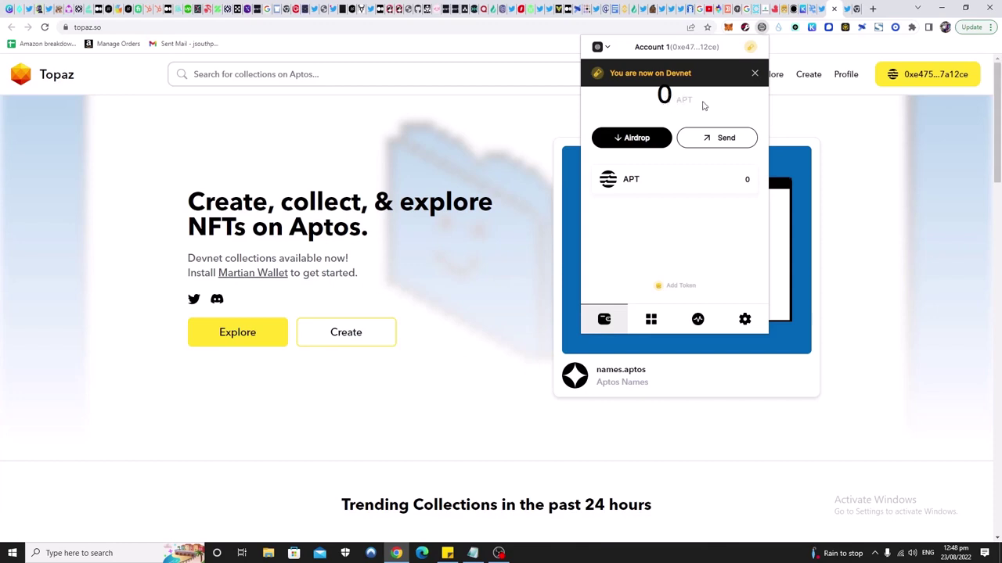
{"action": "left_click", "coordinate": [965, 209]}
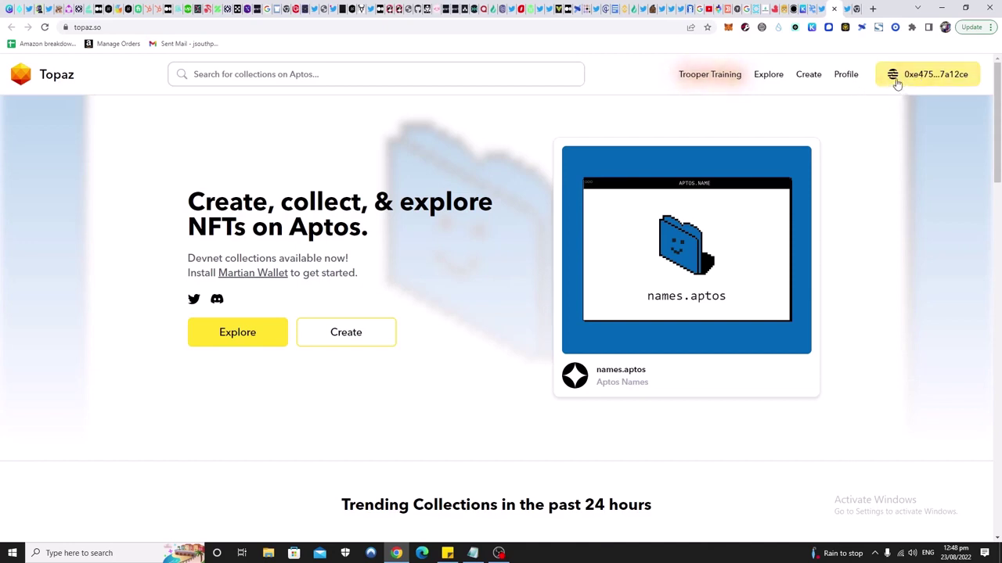
Step: Open the names.aptos collection from the Topaz home page and scroll to its listings
{"action": "left_click", "coordinate": [253, 339]}
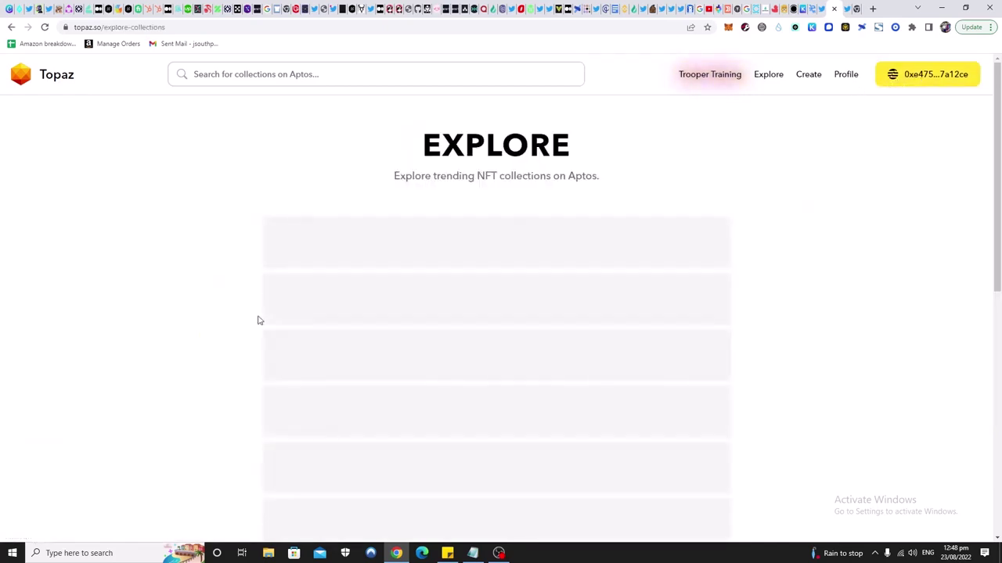
{"action": "left_click", "coordinate": [11, 26]}
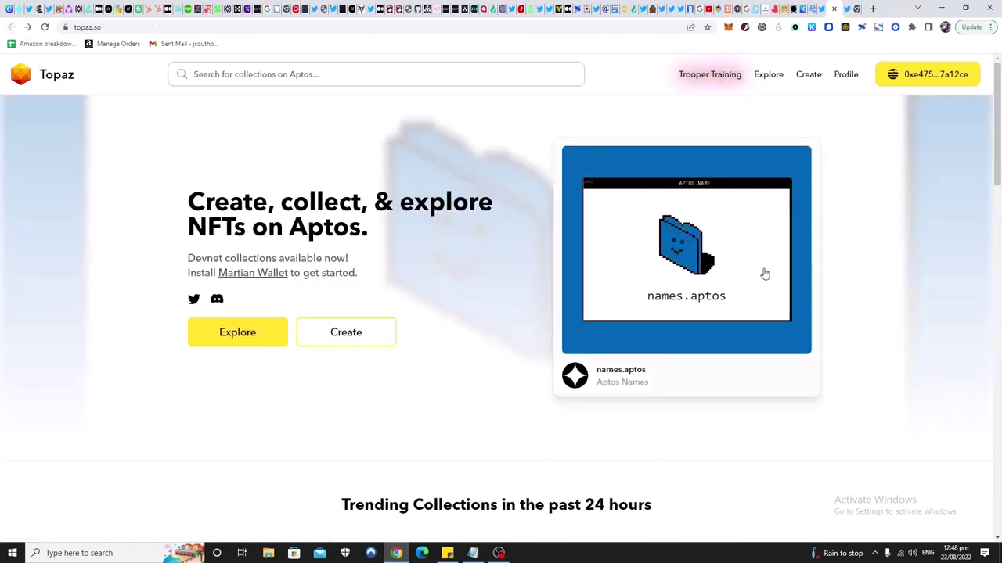
{"action": "left_click", "coordinate": [638, 376]}
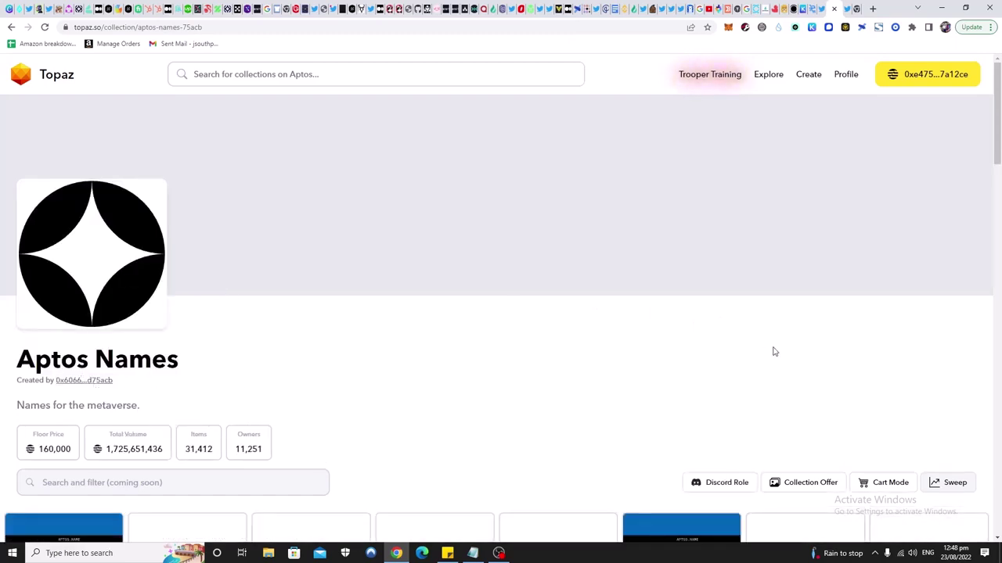
{"action": "left_click_drag", "start_coordinate": [997, 132], "coordinate": [998, 174]}
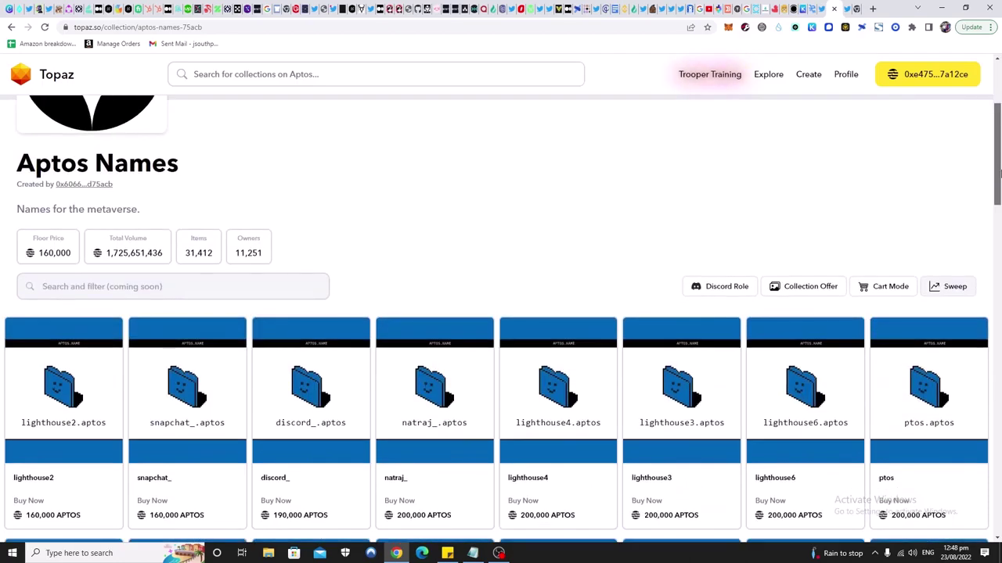
{"action": "mouse_move", "coordinate": [998, 174]}
{"action": "left_mouse_down"}
{"action": "mouse_move", "coordinate": [999, 238]}
{"action": "mouse_move", "coordinate": [999, 125]}
{"action": "left_mouse_up"}
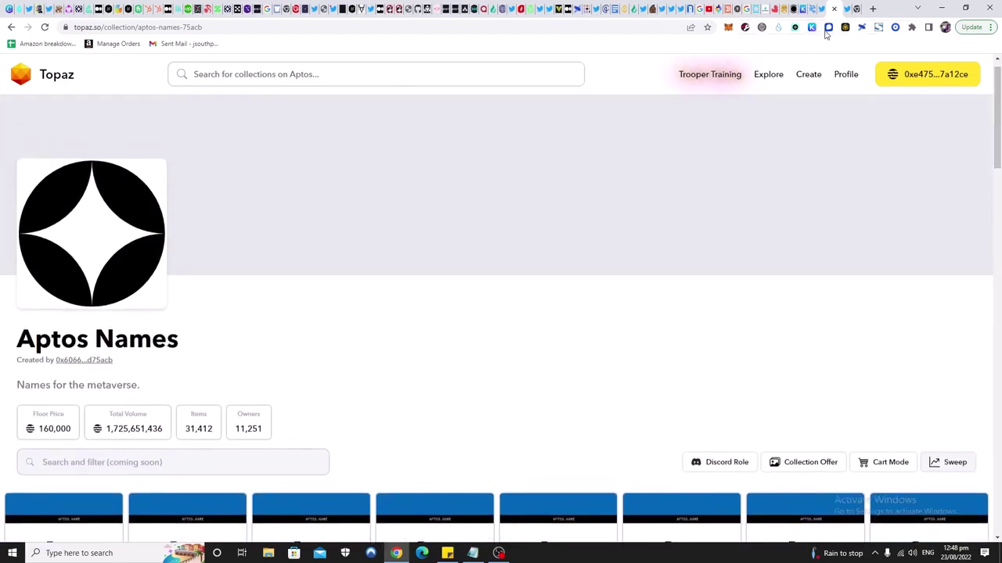
Step: Airdrop devnet APT from the Martian extension, then scroll the Aptos Names listings to the end
{"action": "left_click", "coordinate": [760, 28]}
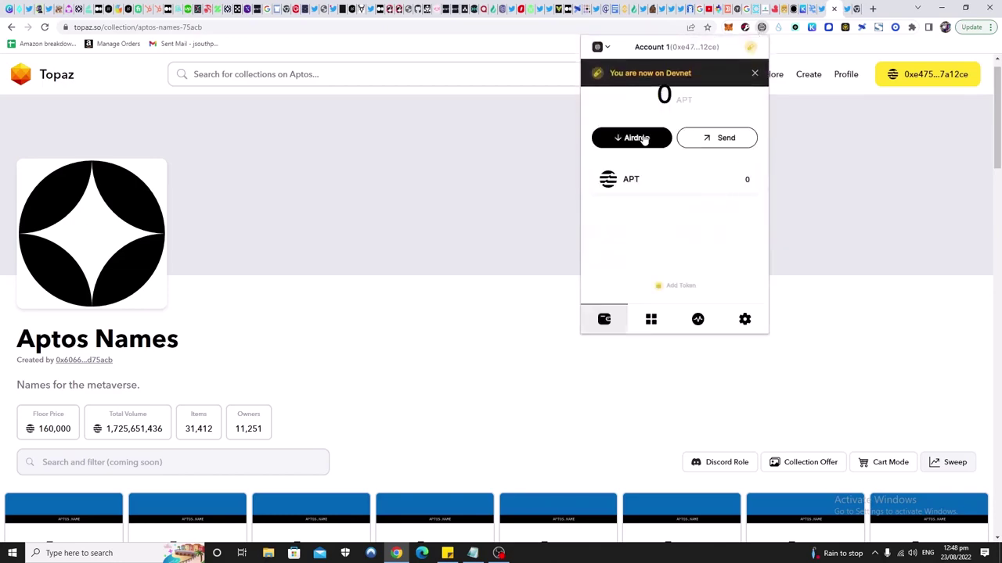
{"action": "left_click", "coordinate": [642, 138]}
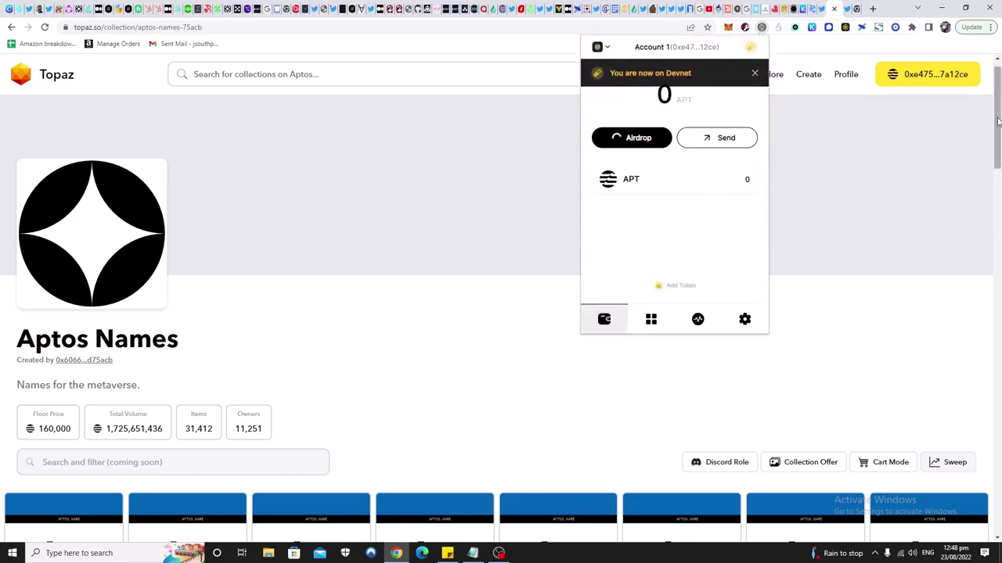
{"action": "left_click_drag", "start_coordinate": [997, 122], "coordinate": [999, 417]}
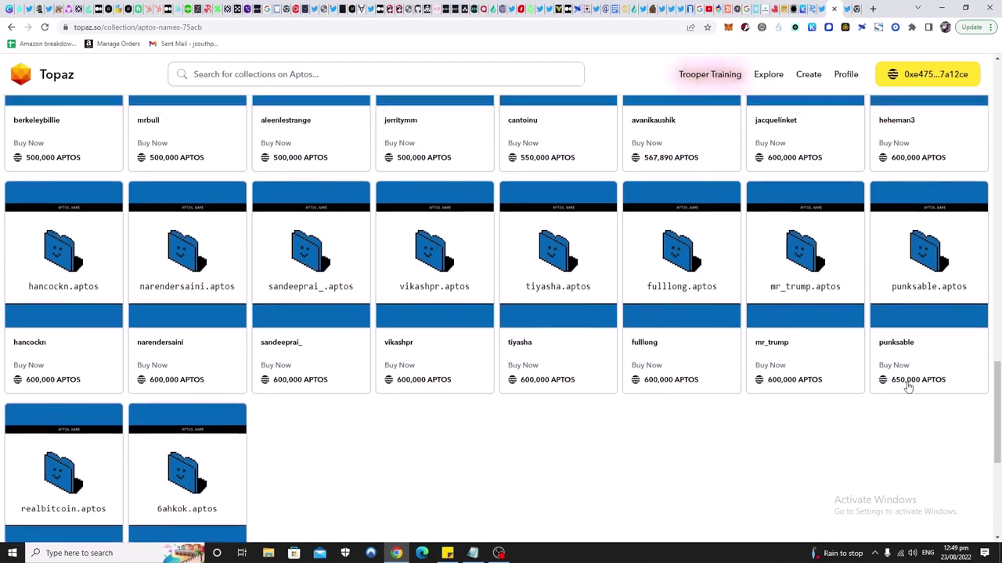
{"action": "left_click_drag", "start_coordinate": [1000, 418], "coordinate": [1000, 454]}
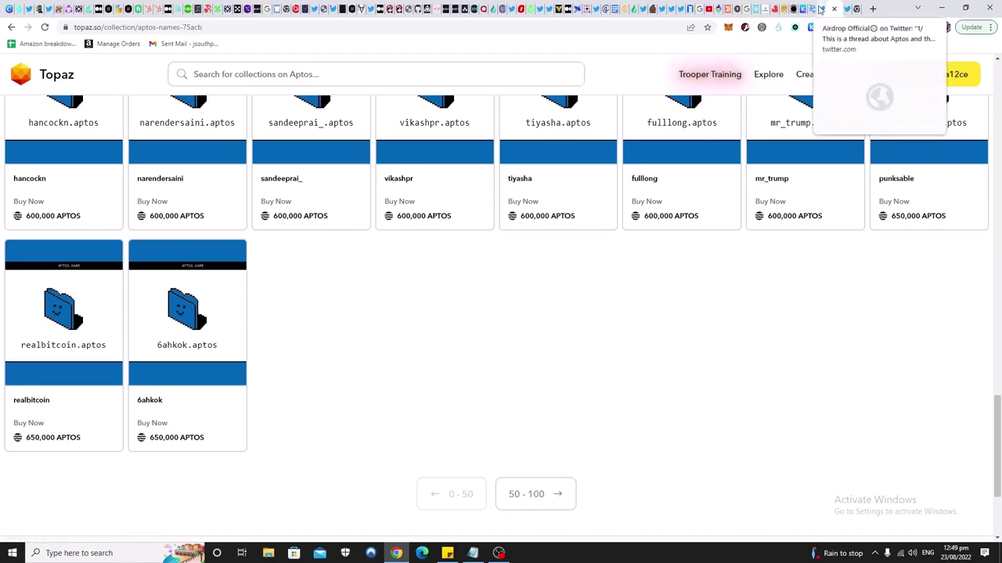
Step: Connect the wallet on Aptos Name Service and search 'terry', finding terry.aptos taken
{"action": "left_click", "coordinate": [823, 10]}
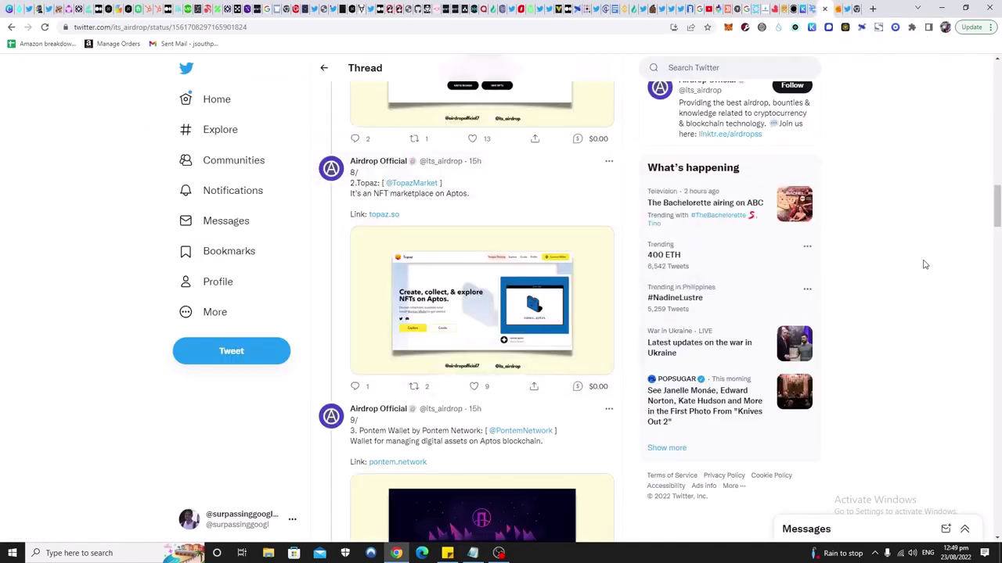
{"action": "left_click_drag", "start_coordinate": [997, 213], "coordinate": [999, 300]}
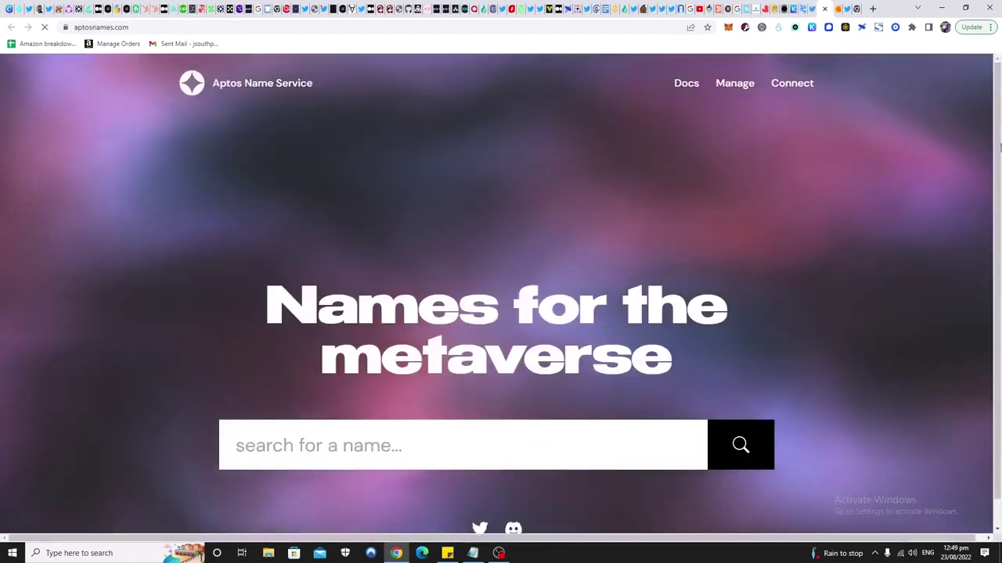
{"action": "scroll", "coordinate": [501, 313], "scroll_direction": "down", "scroll_amount": 1}
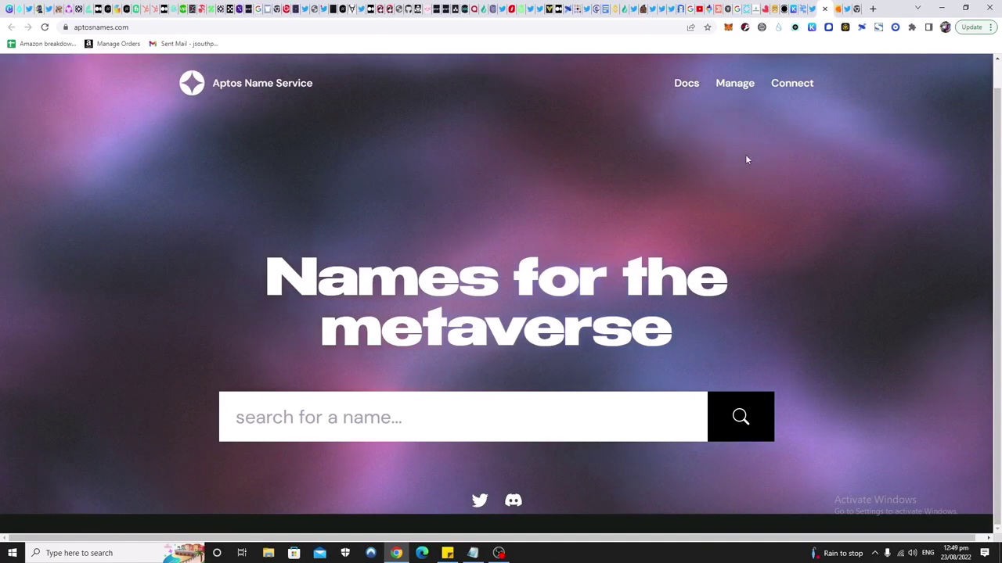
{"action": "left_click", "coordinate": [794, 92]}
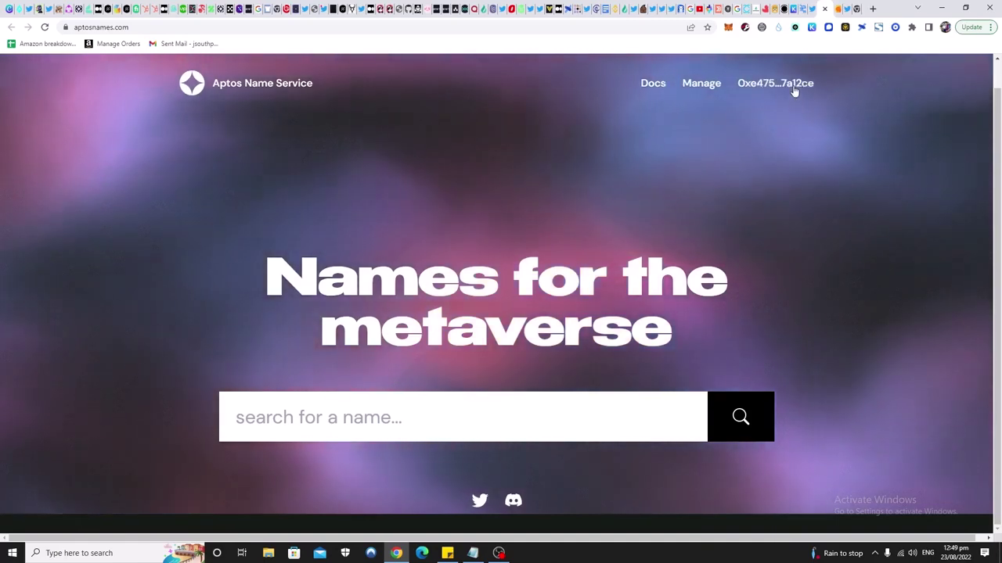
{"action": "left_click", "coordinate": [363, 416]}
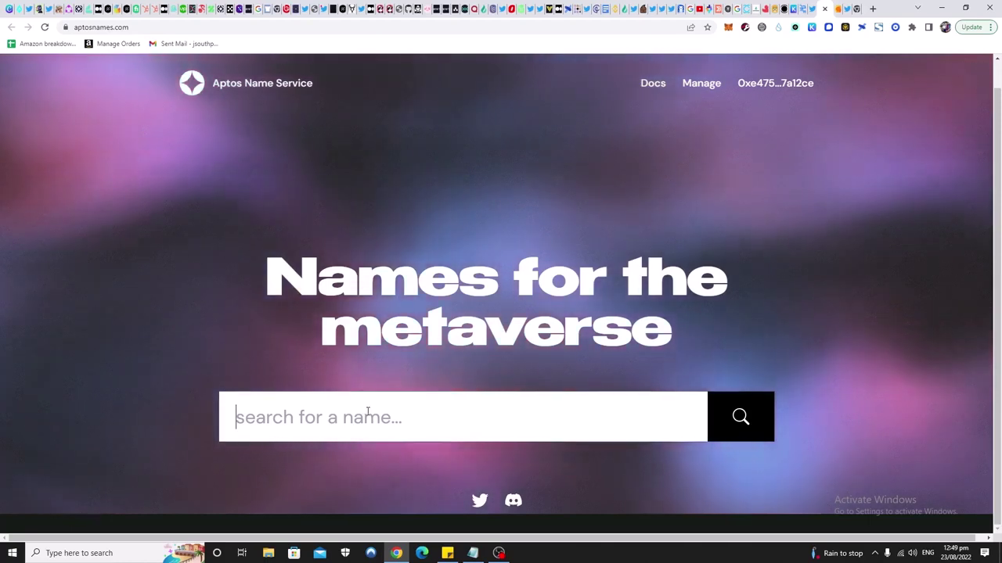
{"action": "type", "text": "terr"}
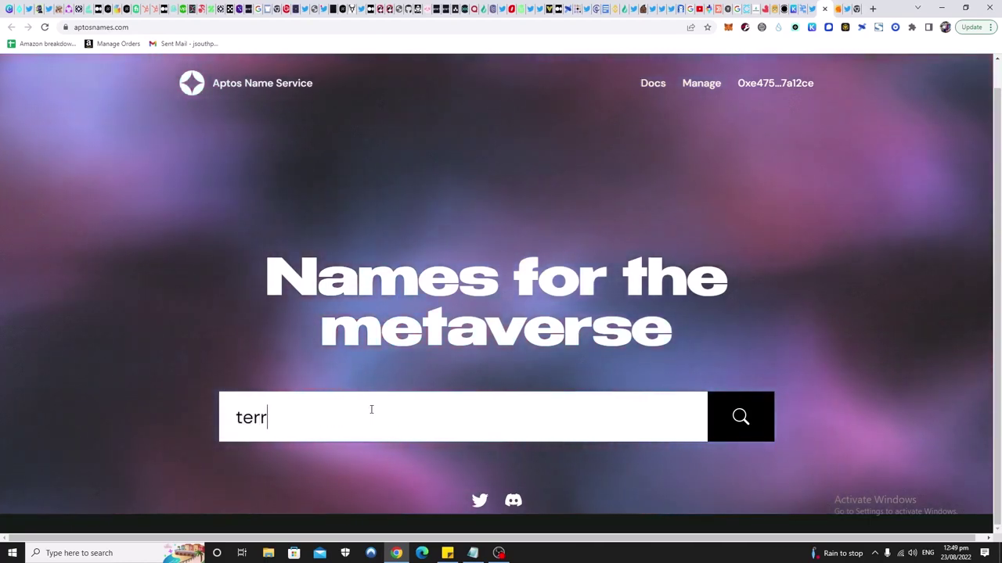
{"action": "type", "text": "y"}
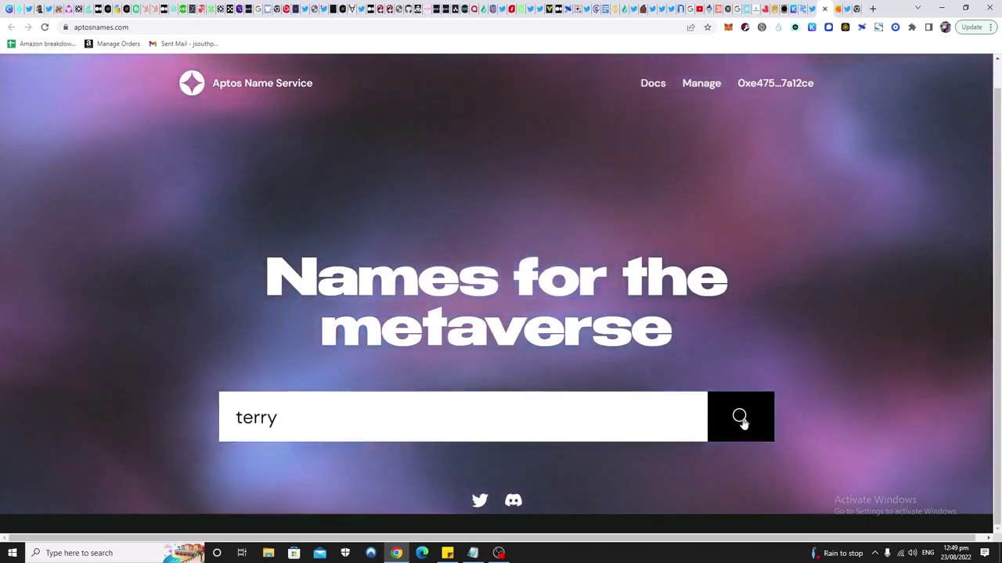
{"action": "left_click", "coordinate": [740, 418]}
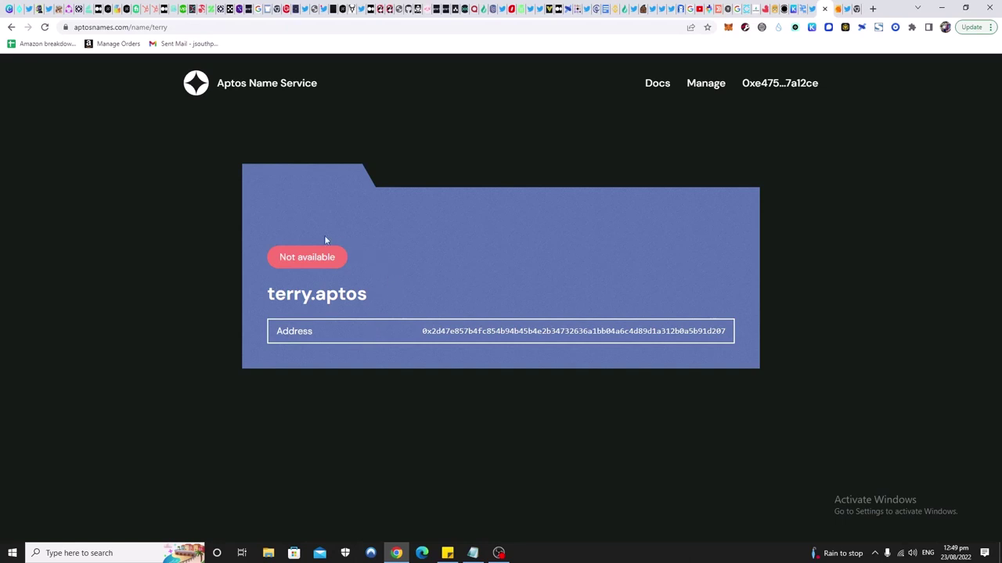
Step: Change the page address to terryajayi to show terryajayi.aptos as available
{"action": "left_click", "coordinate": [172, 27]}
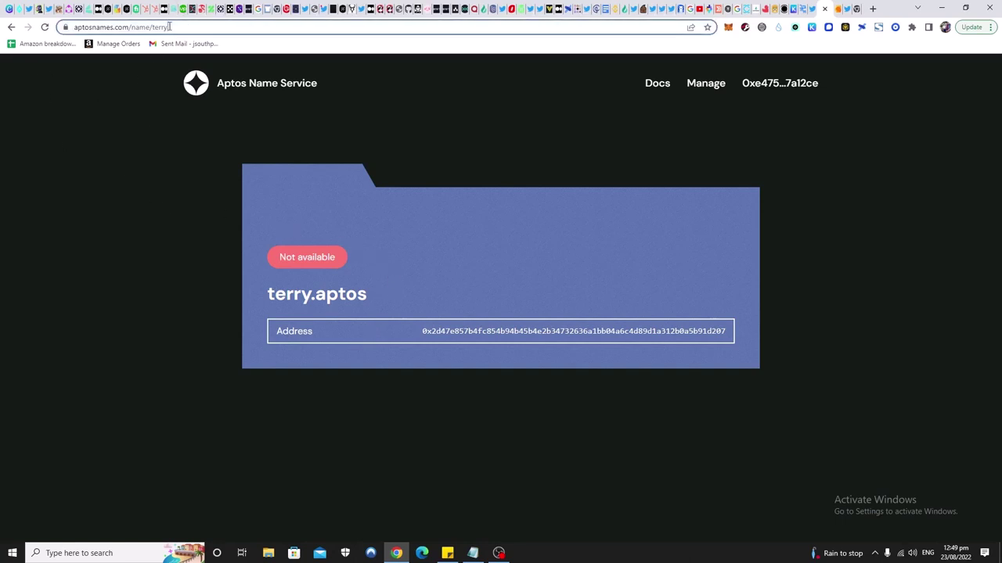
{"action": "key", "text": "End"}
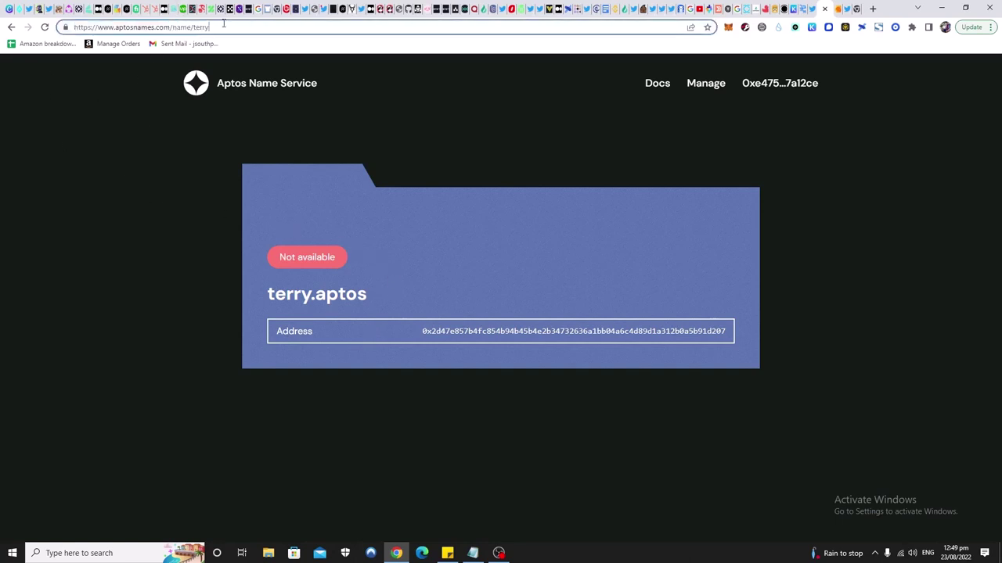
{"action": "type", "text": "ajayi"}
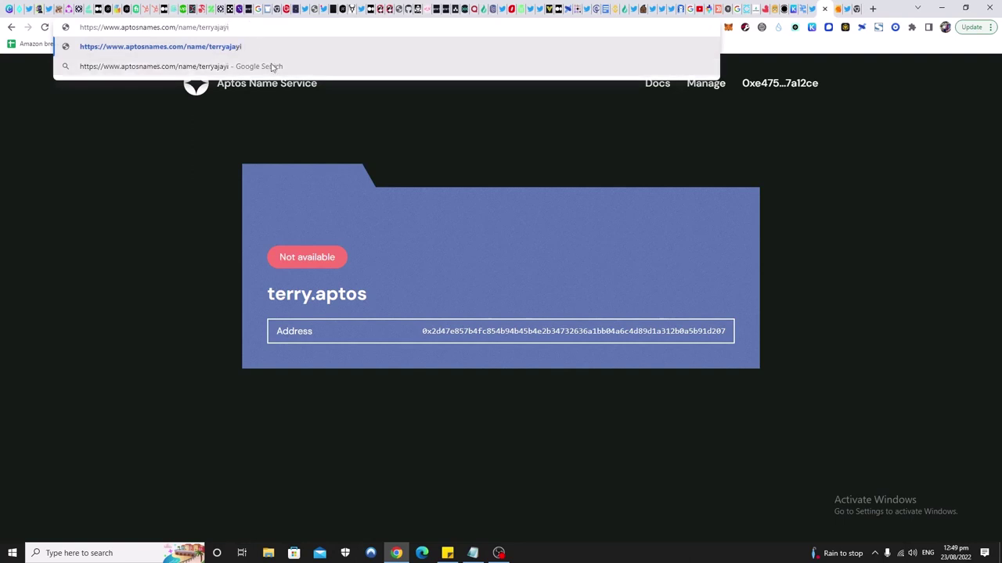
{"action": "left_click", "coordinate": [267, 49]}
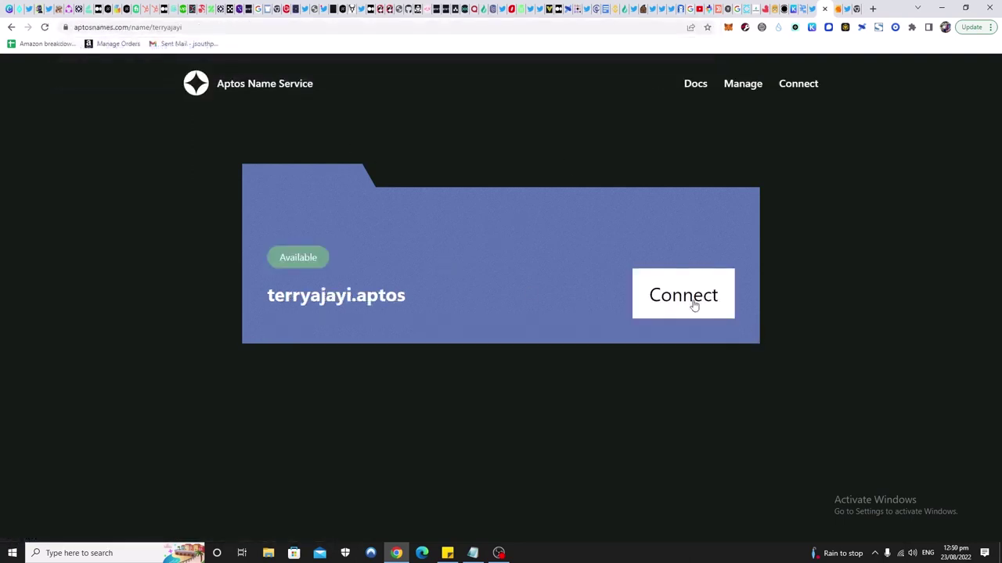
{"action": "left_click", "coordinate": [693, 304]}
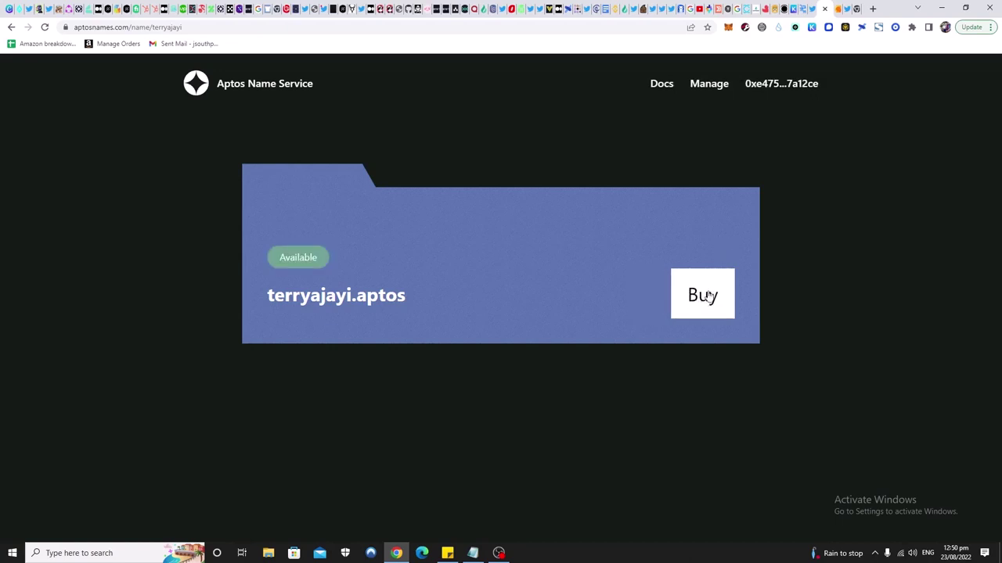
{"action": "left_click", "coordinate": [703, 300]}
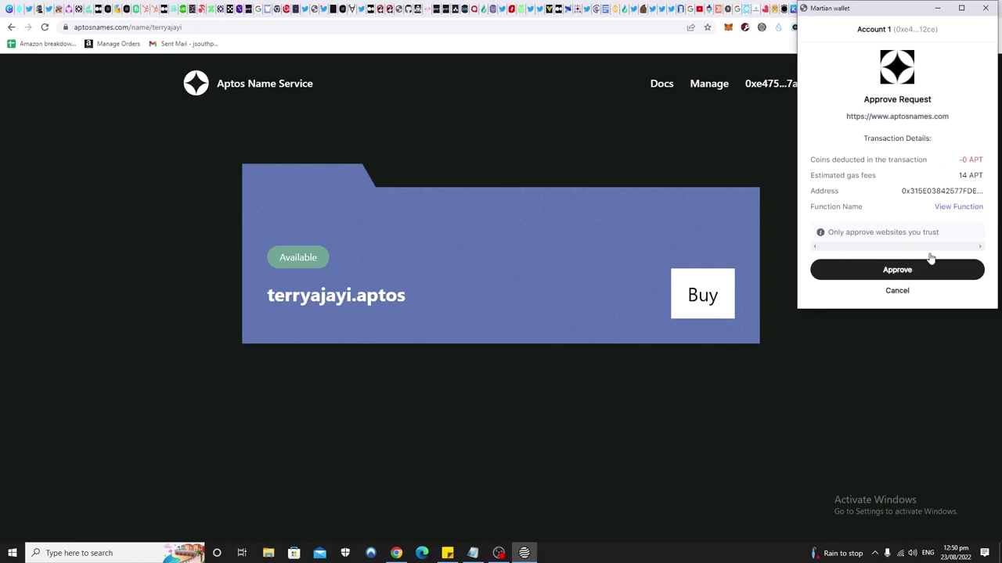
{"action": "left_click", "coordinate": [897, 291]}
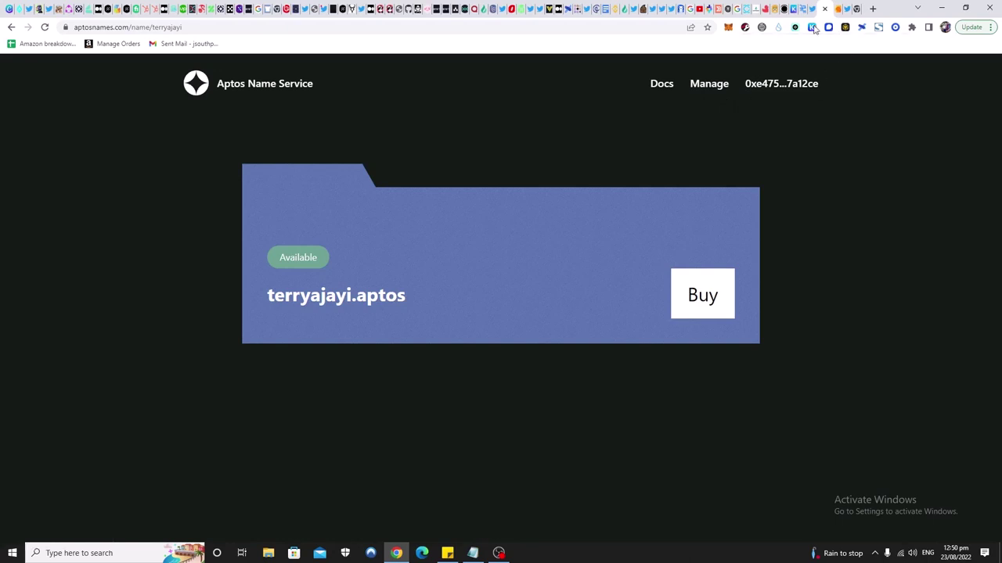
{"action": "left_click", "coordinate": [762, 29]}
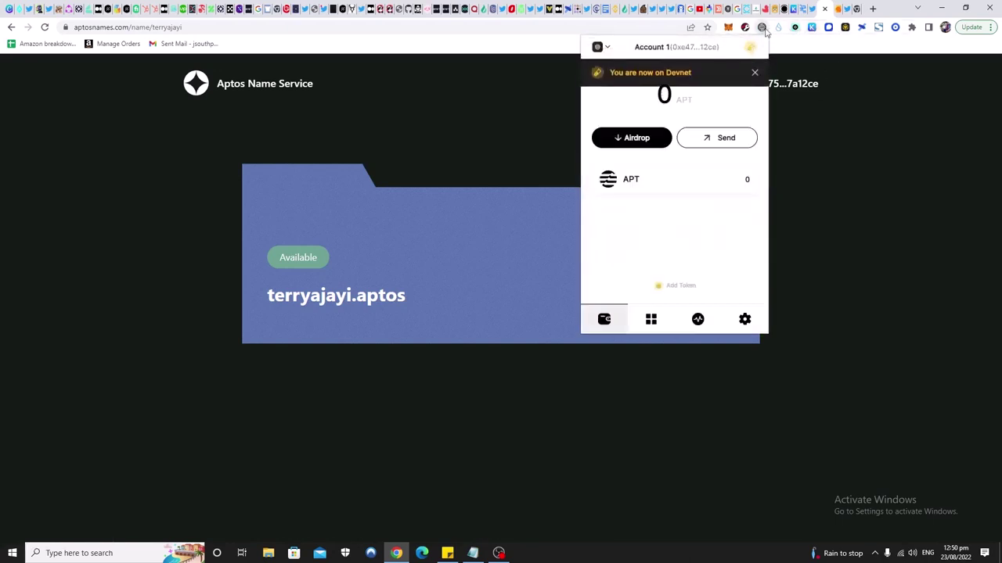
{"action": "left_click", "coordinate": [853, 205]}
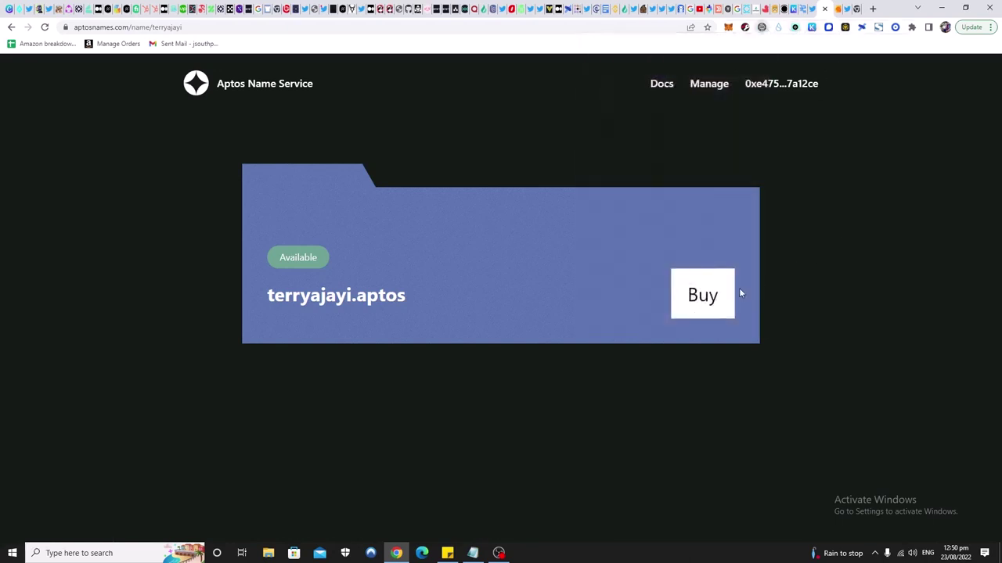
{"action": "left_click", "coordinate": [719, 296]}
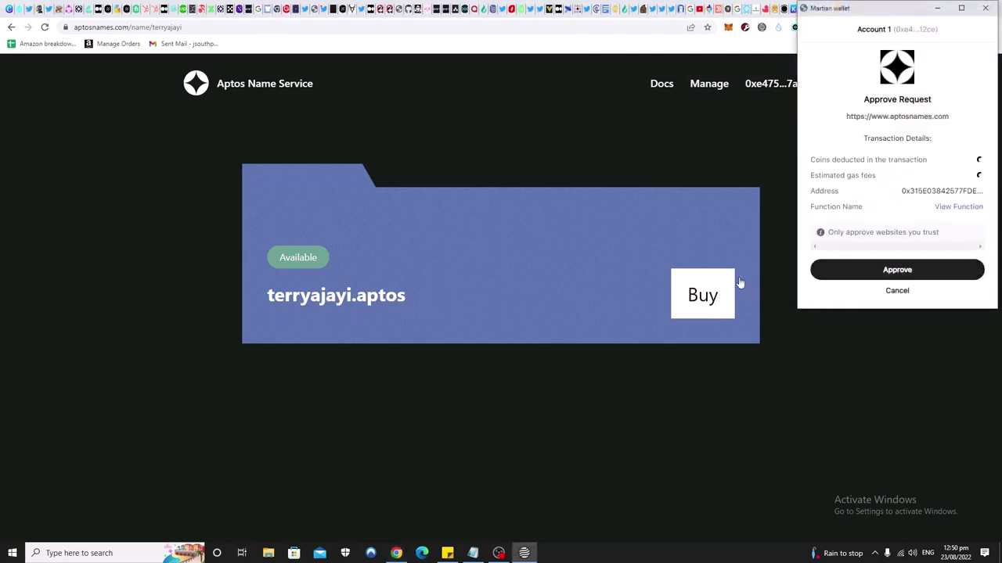
{"action": "left_click", "coordinate": [946, 278]}
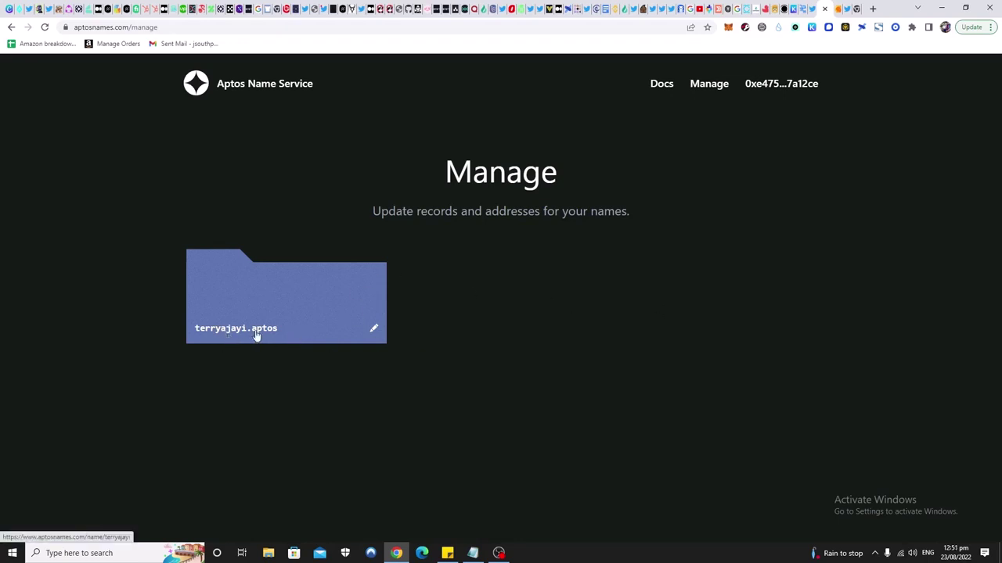
Step: Refresh the Manage page and open the terryajayi.aptos card with its pencil icon
{"action": "left_click", "coordinate": [709, 84]}
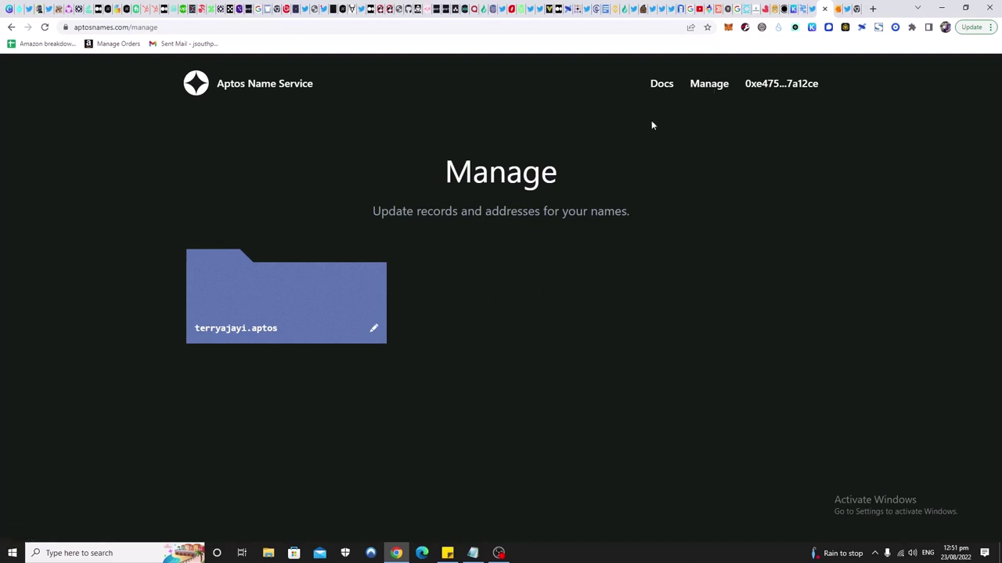
{"action": "left_click", "coordinate": [711, 87]}
{"action": "left_click", "coordinate": [374, 329]}
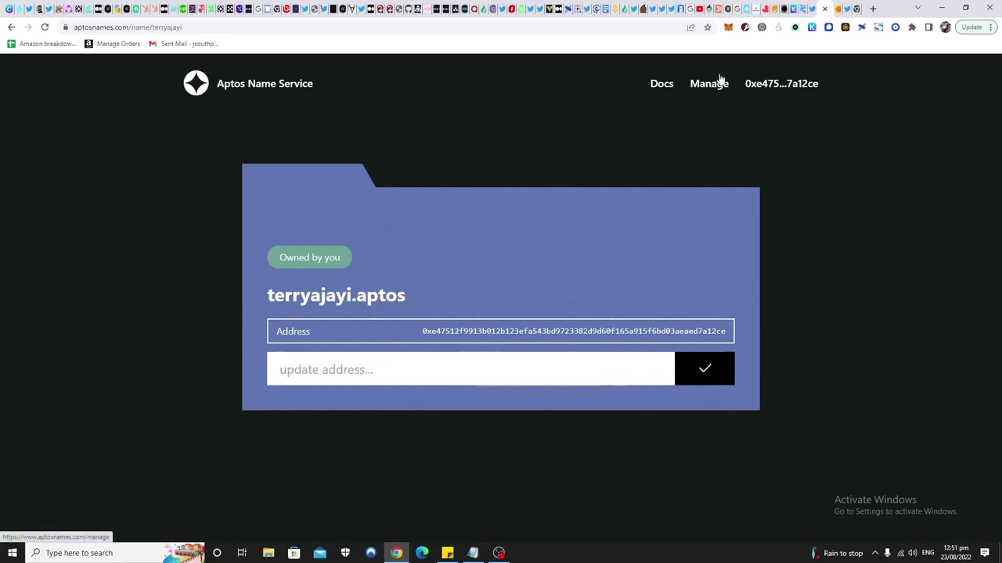
Step: Reload the Topaz collection tab, peek at the premint page, then open Profile with terryajayi.aptos
{"action": "left_click", "coordinate": [836, 8]}
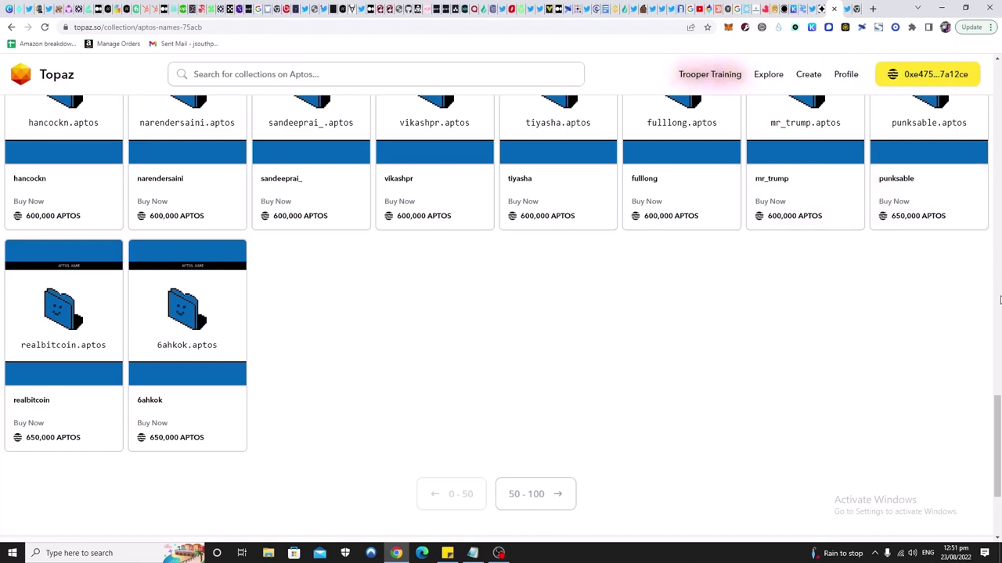
{"action": "left_click", "coordinate": [44, 27]}
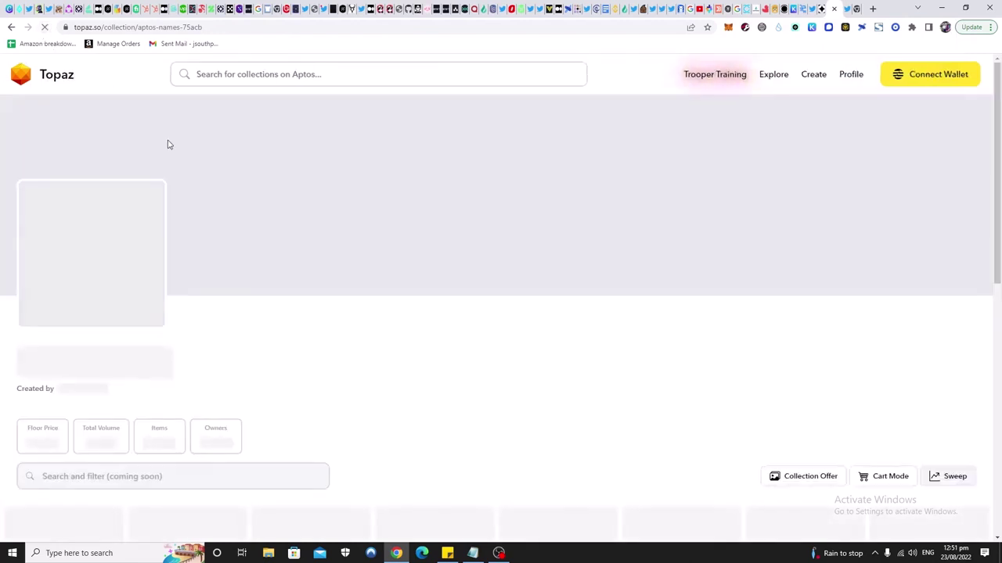
{"action": "scroll", "coordinate": [214, 157], "scroll_direction": "down", "scroll_amount": 10}
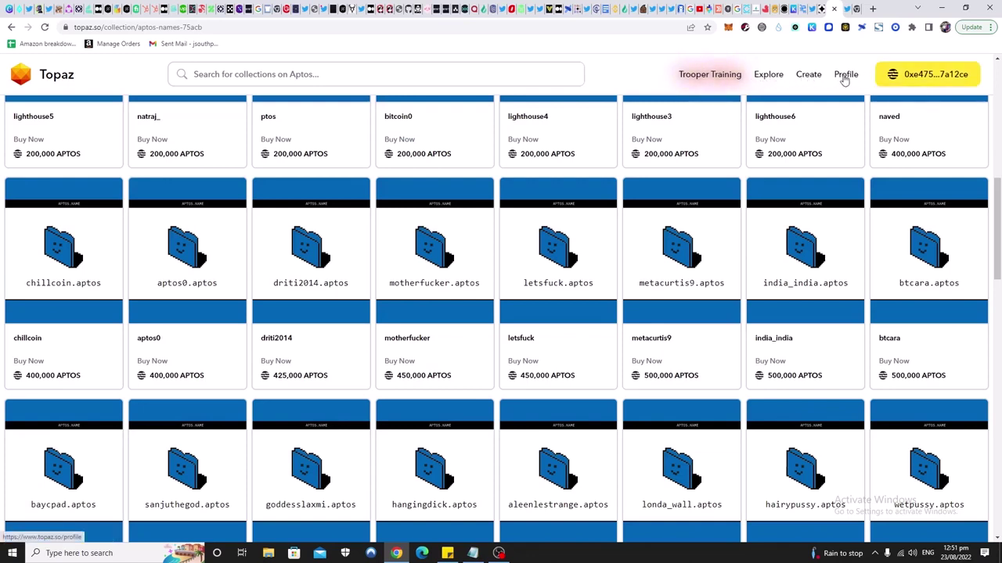
{"action": "left_click", "coordinate": [809, 75]}
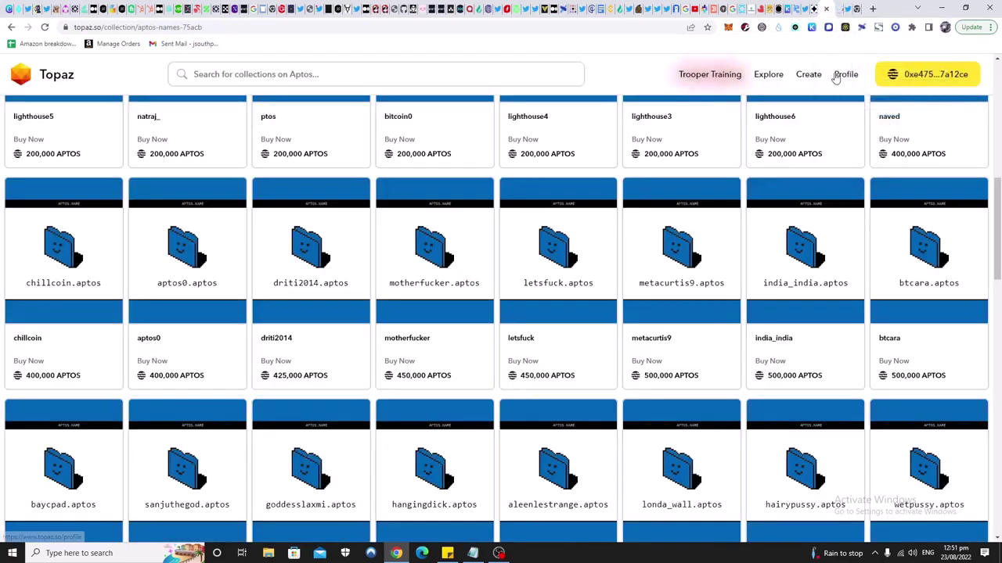
{"action": "mouse_move", "coordinate": [809, 74]}
{"action": "left_click", "coordinate": [845, 144]}
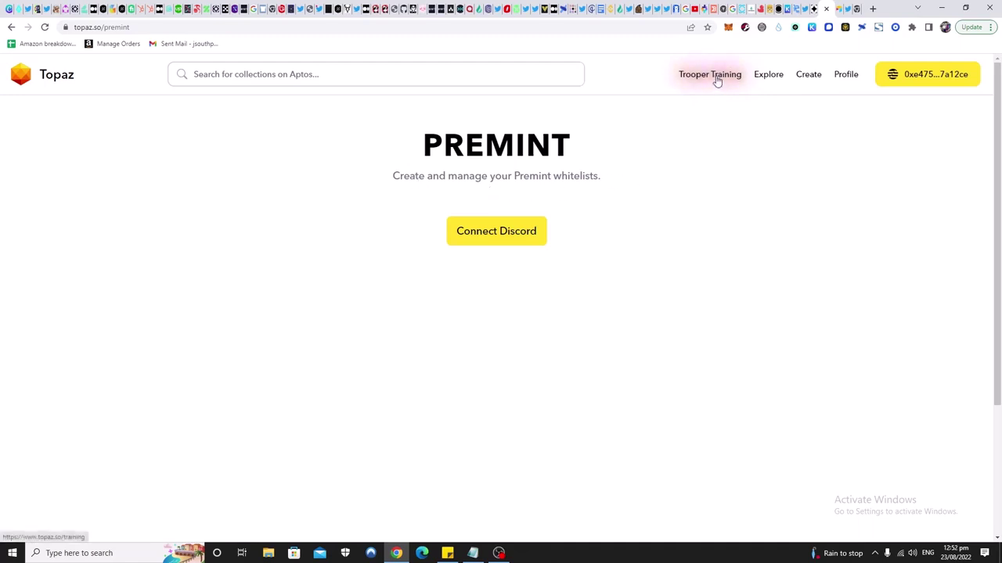
{"action": "left_click", "coordinate": [846, 75]}
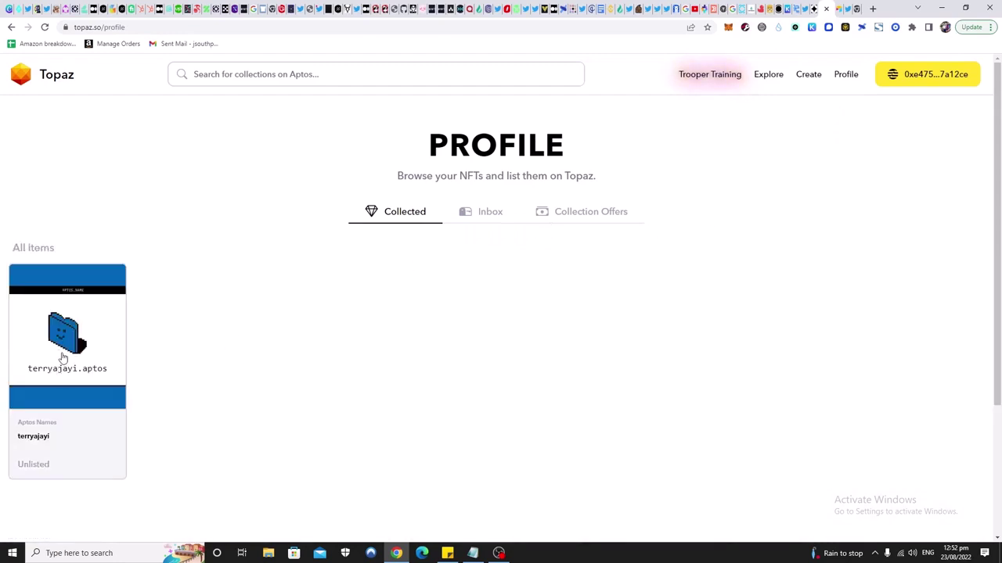
Step: List the terryajayi.aptos NFT at price 4, accepting the terms and approving in Martian
{"action": "left_click", "coordinate": [63, 358]}
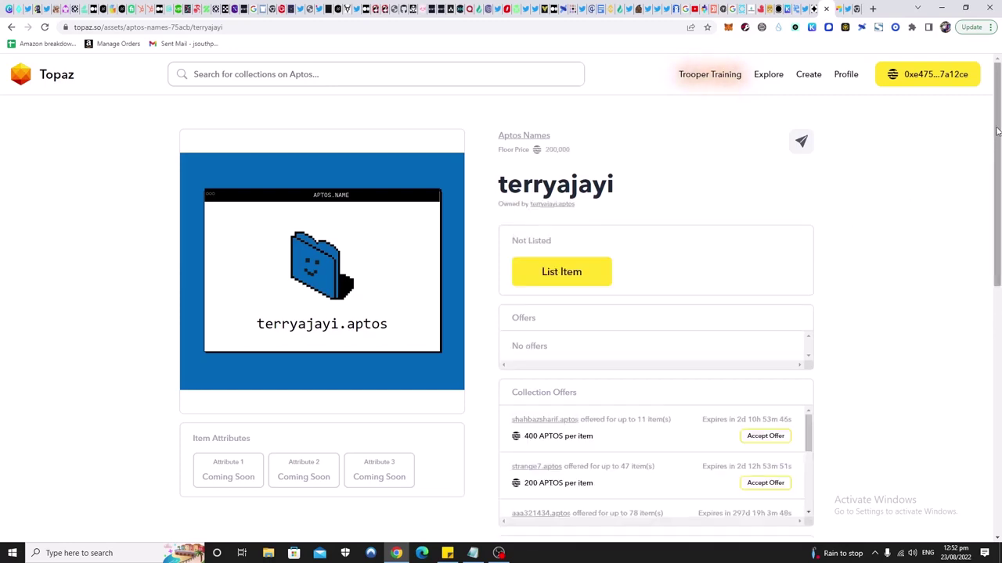
{"action": "mouse_move", "coordinate": [997, 133]}
{"action": "left_mouse_down"}
{"action": "mouse_move", "coordinate": [1000, 163]}
{"action": "mouse_move", "coordinate": [999, 131]}
{"action": "mouse_move", "coordinate": [999, 142]}
{"action": "left_mouse_up"}
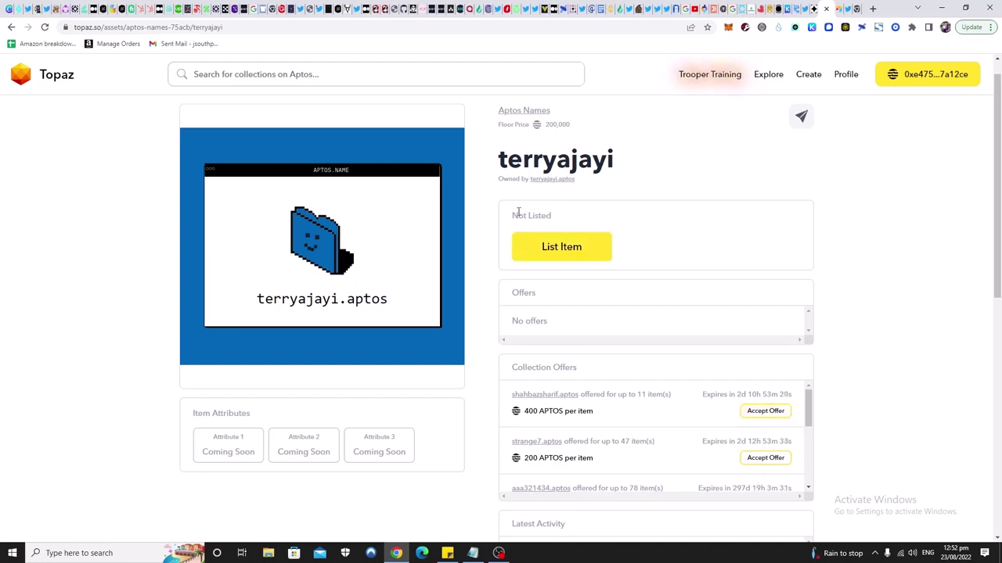
{"action": "left_click", "coordinate": [550, 246]}
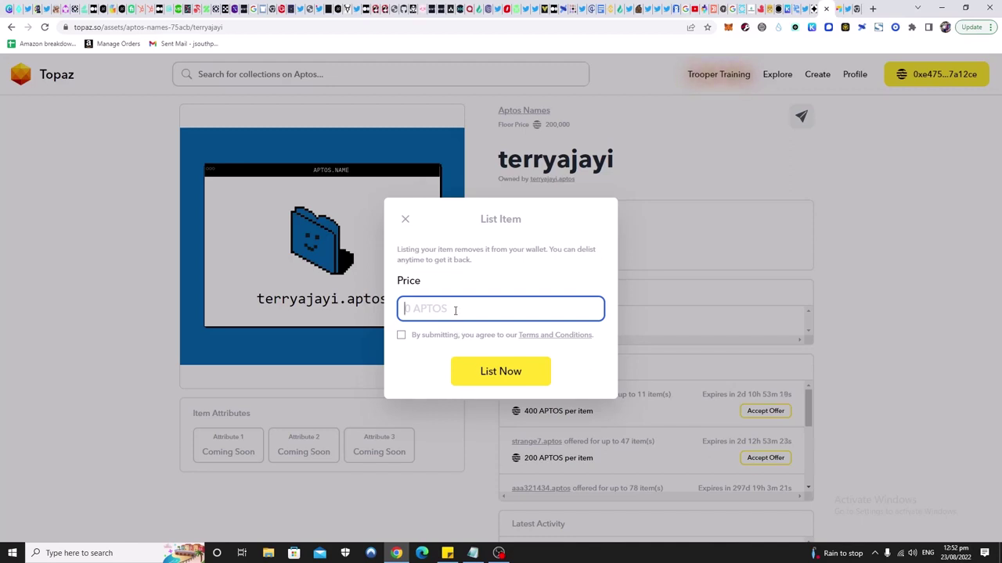
{"action": "type", "text": "4000"}
{"action": "left_click", "coordinate": [400, 335]}
{"action": "left_click", "coordinate": [493, 371]}
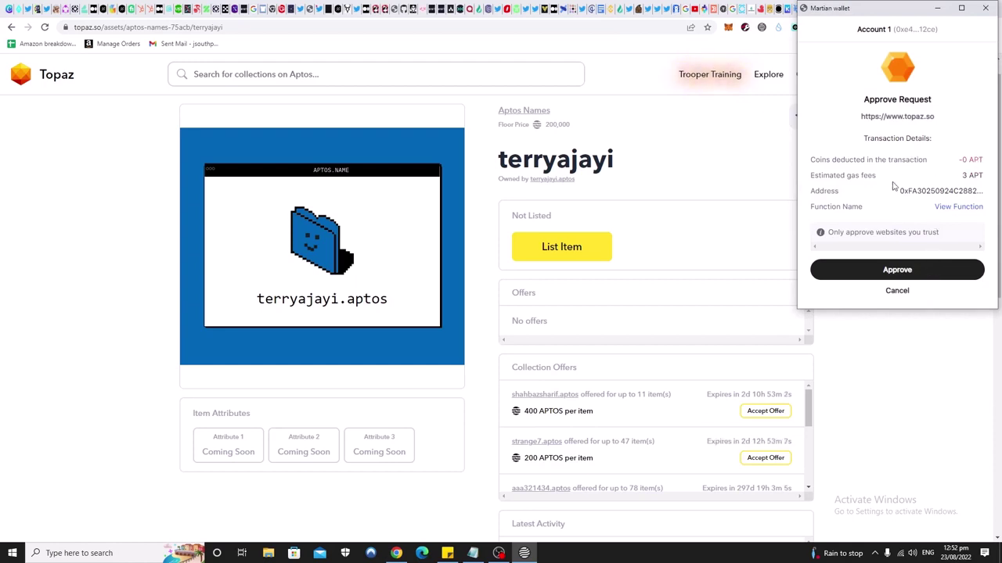
{"action": "left_click", "coordinate": [910, 271]}
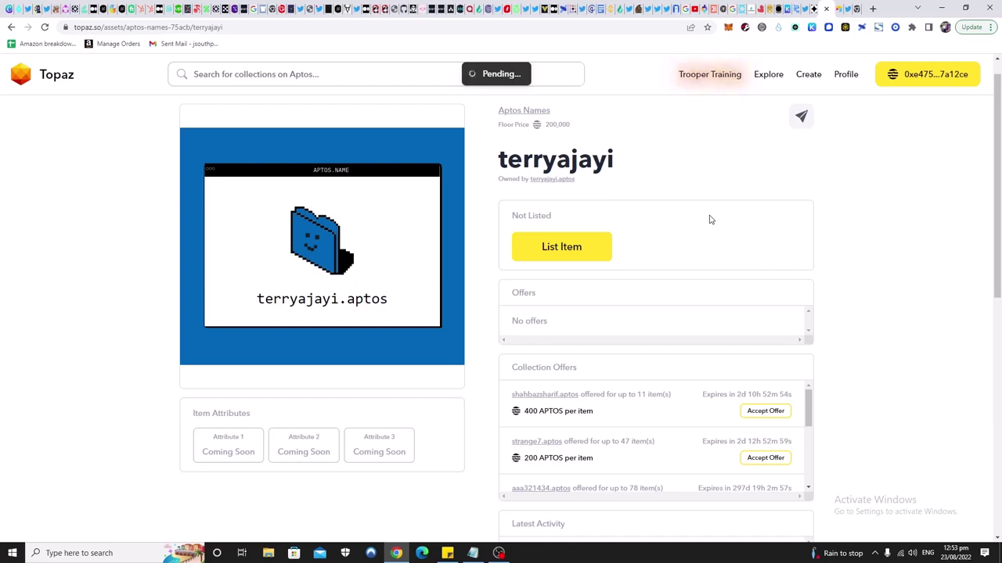
Step: Confirm the 4,000 APTOS Topaz listing, close Aptos Explorer, and return to the terryajayi.aptos name page
{"action": "scroll", "coordinate": [710, 220], "scroll_direction": "up", "scroll_amount": 1}
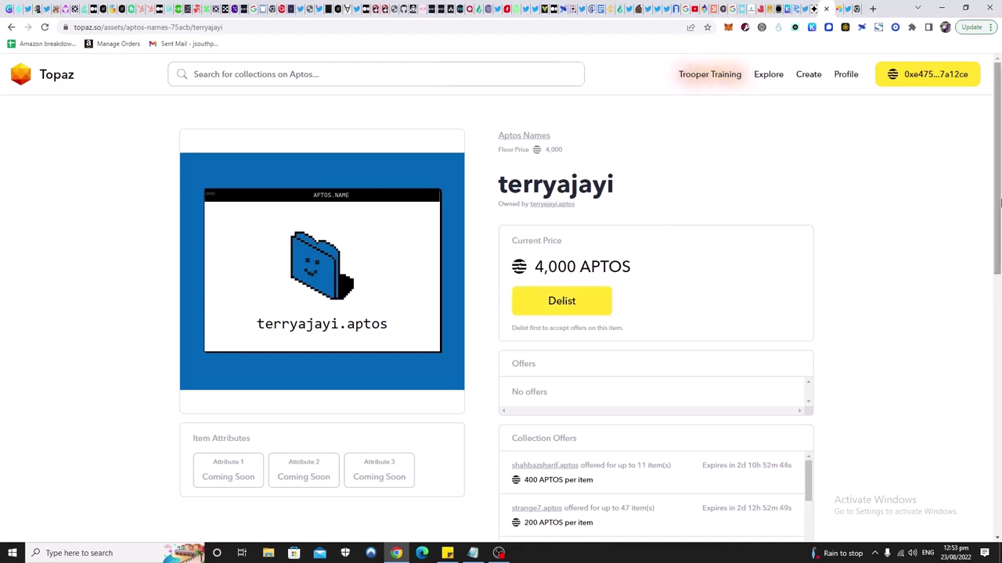
{"action": "mouse_move", "coordinate": [997, 204]}
{"action": "left_mouse_down"}
{"action": "mouse_move", "coordinate": [999, 394]}
{"action": "mouse_move", "coordinate": [999, 321]}
{"action": "left_mouse_up"}
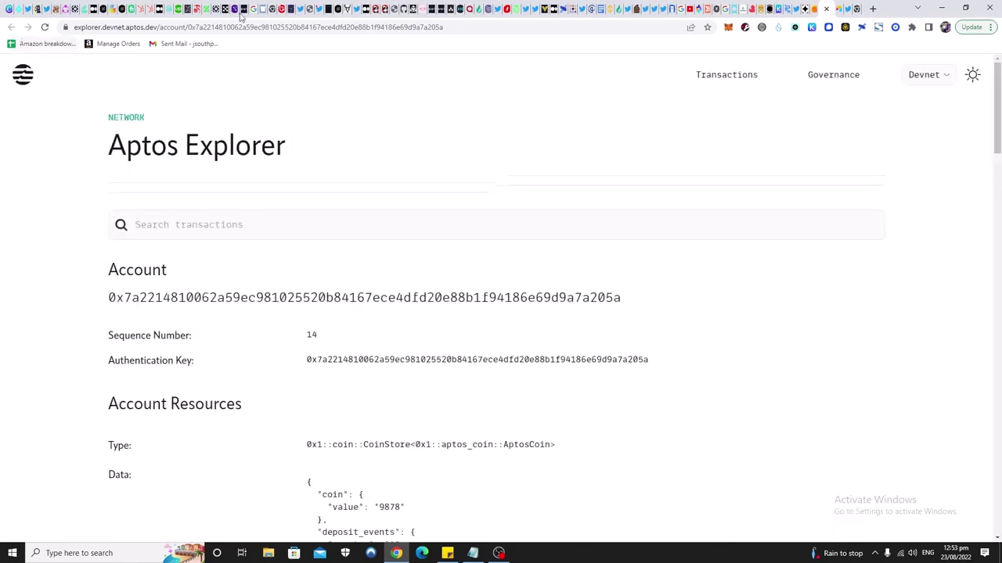
{"action": "left_click", "coordinate": [825, 9]}
{"action": "left_click", "coordinate": [791, 8]}
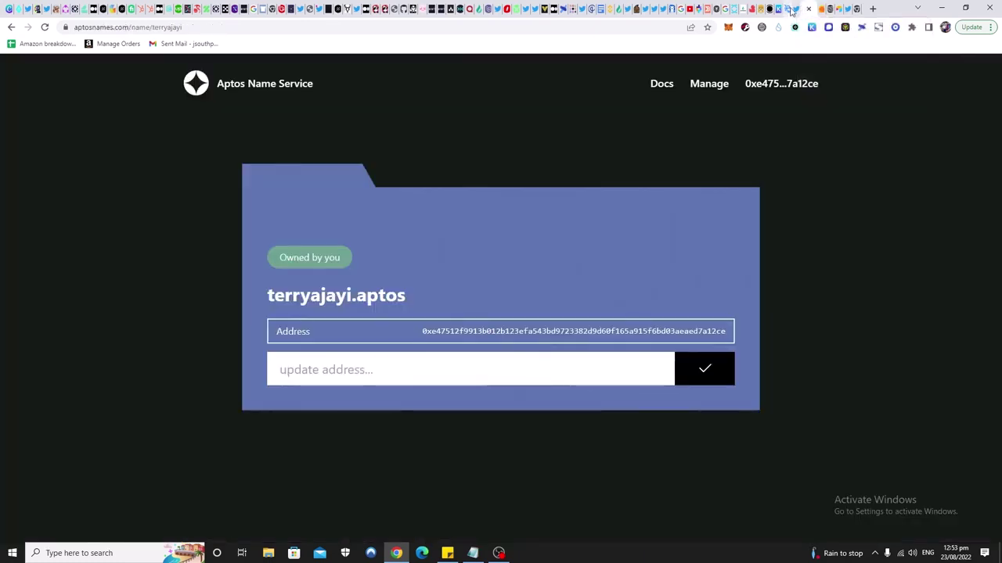
Step: Return to the airdrop thread and scroll to tweet 11, Zaptos Finance's staking app
{"action": "left_click", "coordinate": [790, 8]}
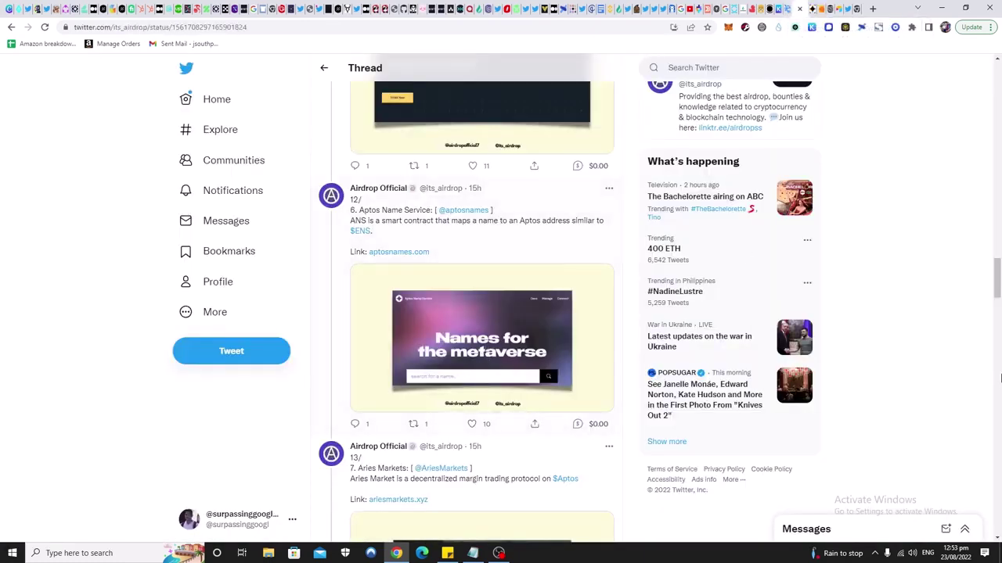
{"action": "left_click_drag", "start_coordinate": [997, 279], "coordinate": [998, 257]}
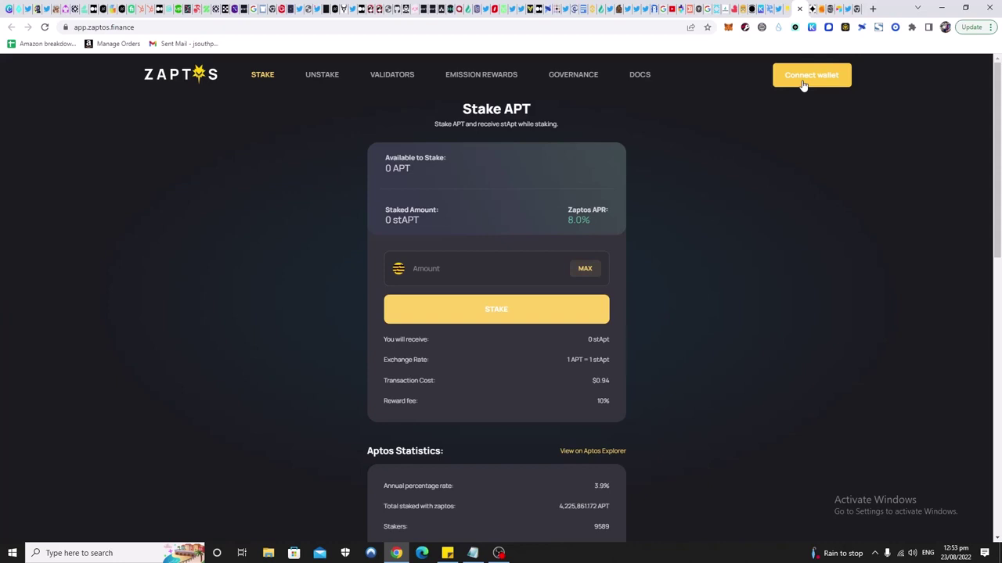
Step: Try Connect wallet on Zaptos and check the Martian wallet's APT balance and recent activity
{"action": "left_click", "coordinate": [802, 81]}
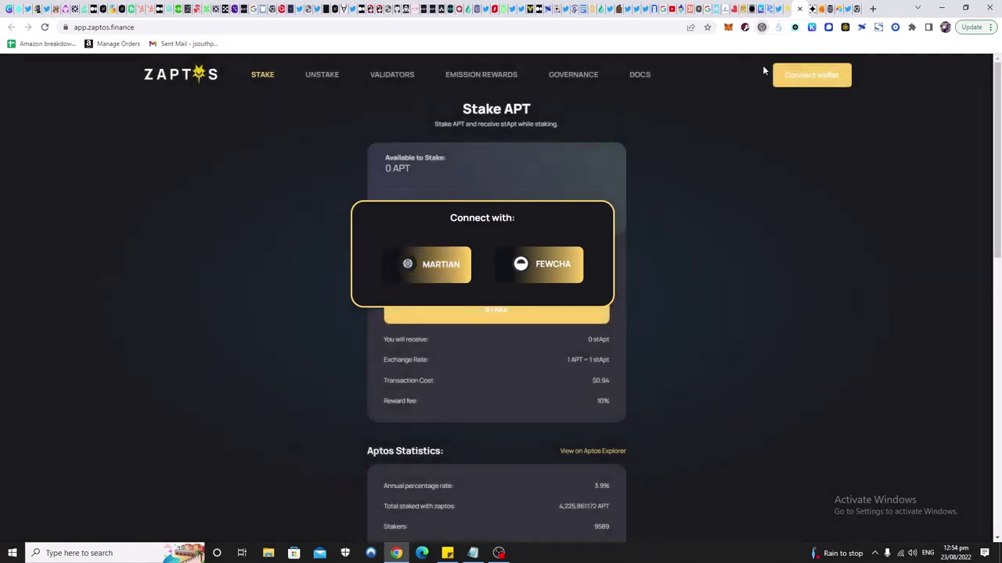
{"action": "left_click", "coordinate": [761, 26]}
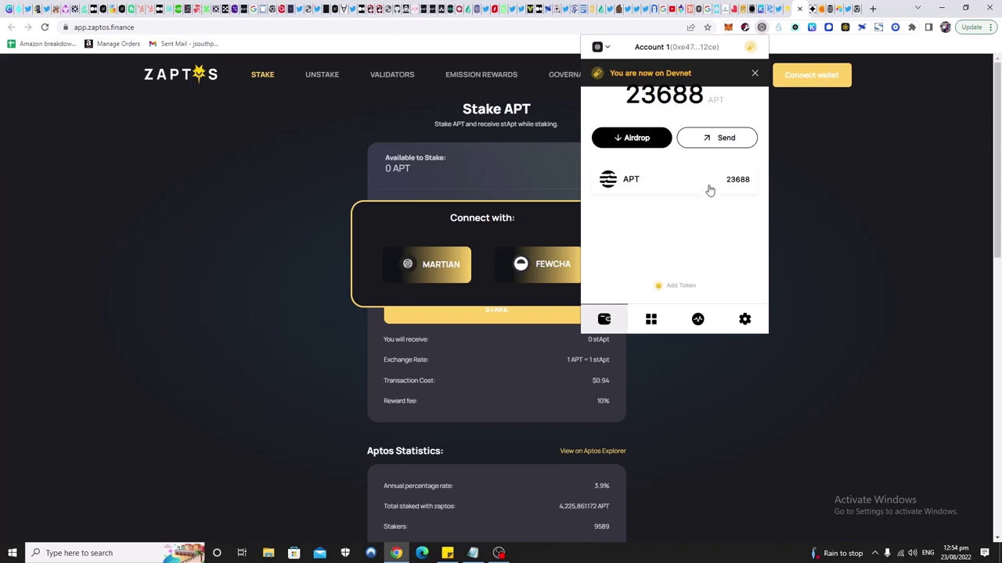
{"action": "left_click", "coordinate": [698, 321]}
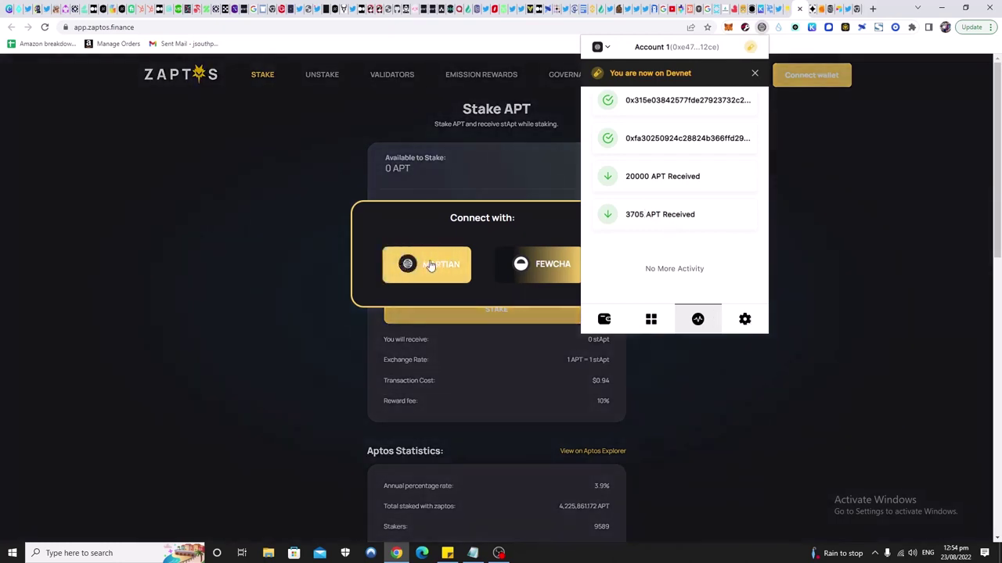
{"action": "left_click", "coordinate": [429, 266]}
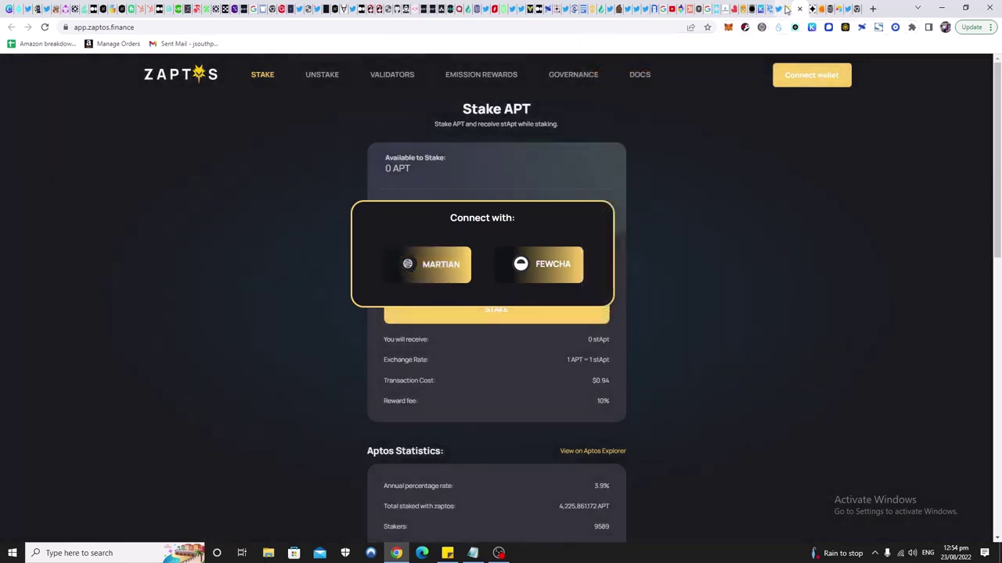
Step: Re-enter the Zaptos staking app from its landing page and bring up the Martian/Fewcha choices
{"action": "left_click", "coordinate": [783, 9]}
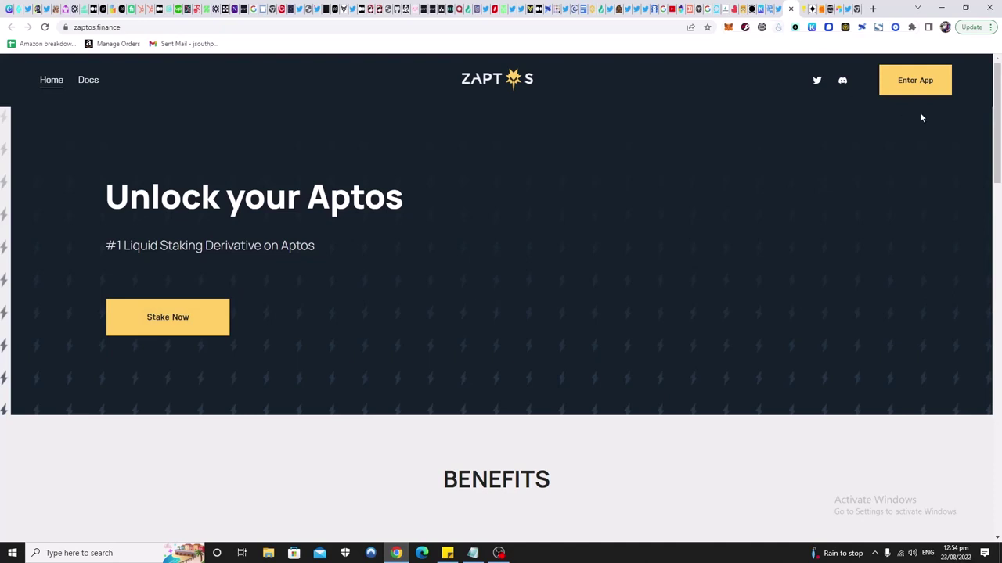
{"action": "left_click", "coordinate": [926, 86]}
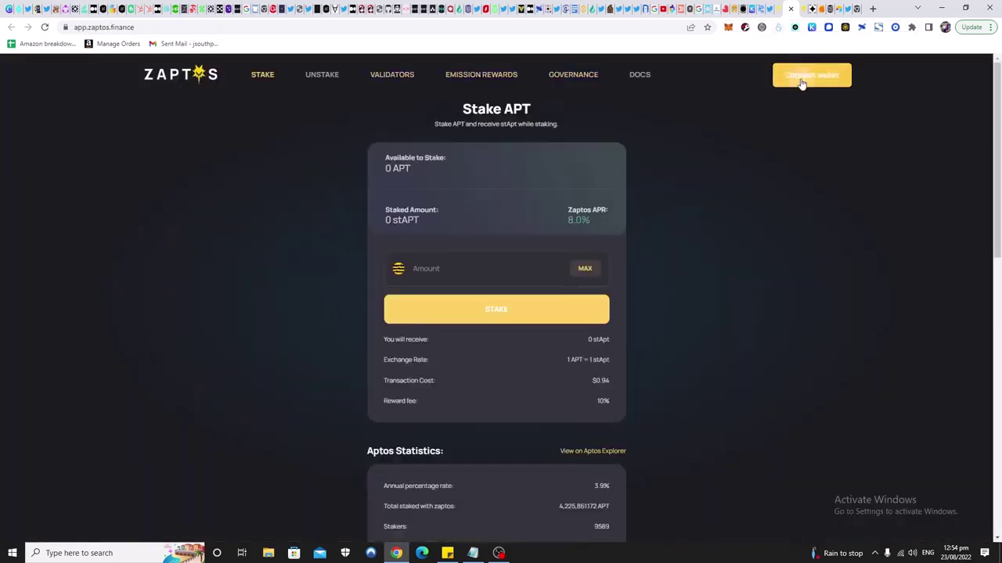
{"action": "left_click", "coordinate": [801, 84]}
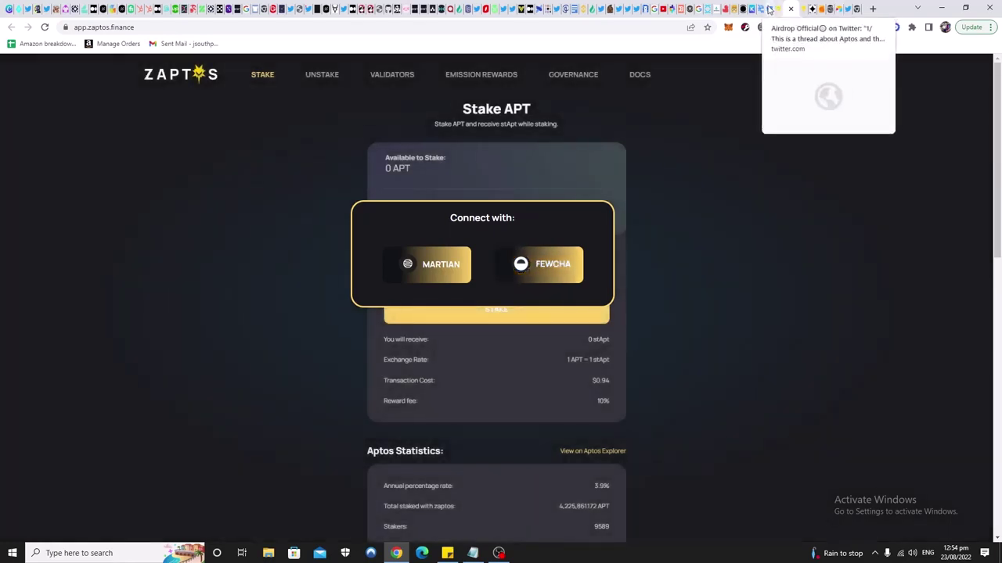
Step: Browse fewcha.app's home and Contributors pages, then return to the thread's Fewcha Wallet entry
{"action": "left_click", "coordinate": [775, 9]}
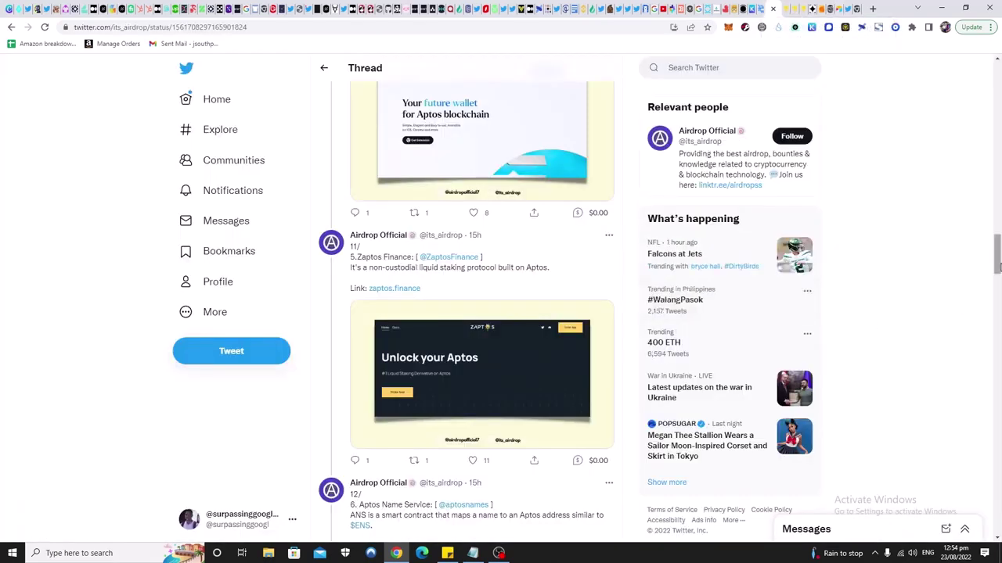
{"action": "left_click_drag", "start_coordinate": [997, 266], "coordinate": [998, 239]}
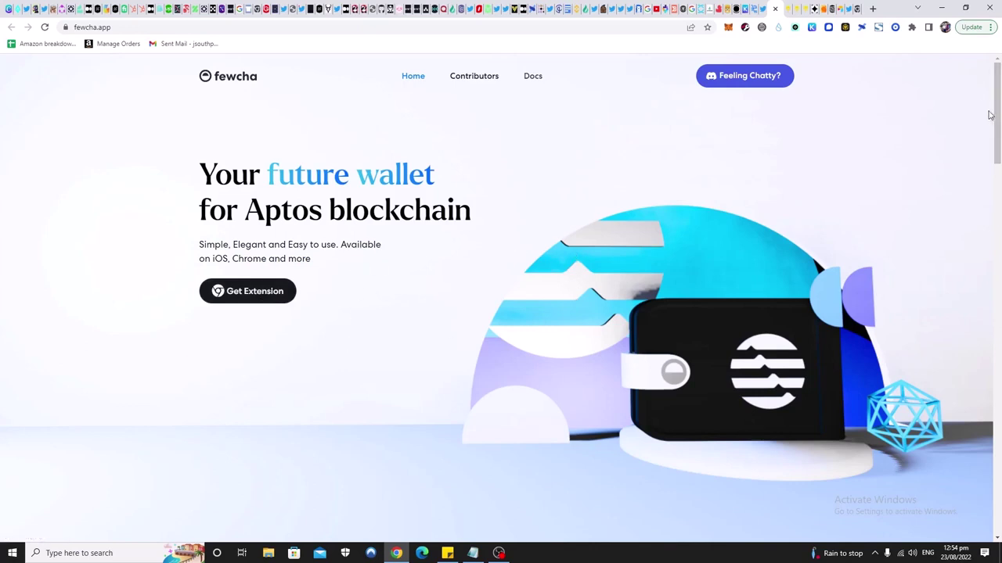
{"action": "left_click", "coordinate": [462, 81]}
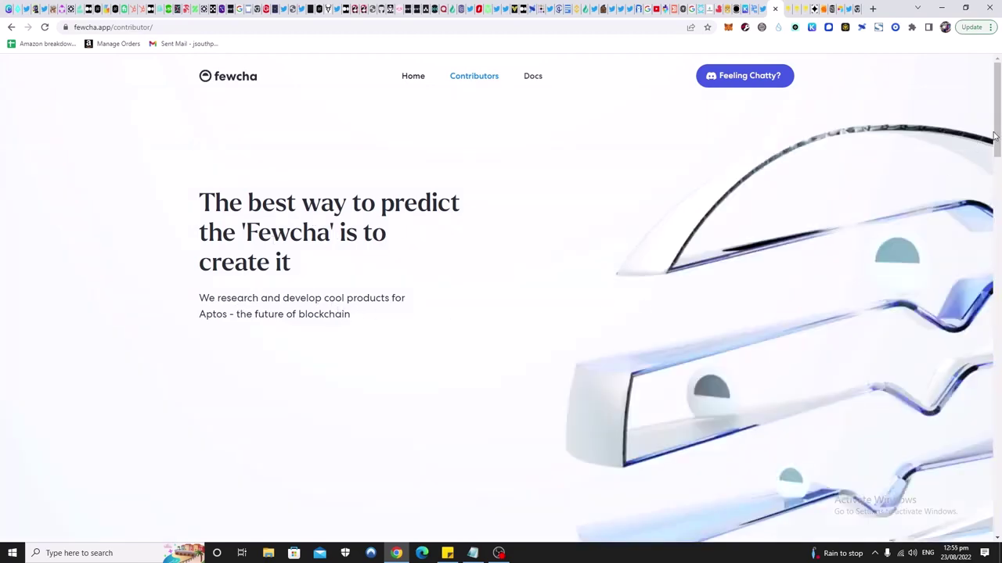
{"action": "mouse_move", "coordinate": [998, 138]}
{"action": "left_mouse_down"}
{"action": "mouse_move", "coordinate": [999, 365]}
{"action": "mouse_move", "coordinate": [999, 52]}
{"action": "left_mouse_up"}
{"action": "left_click", "coordinate": [763, 9]}
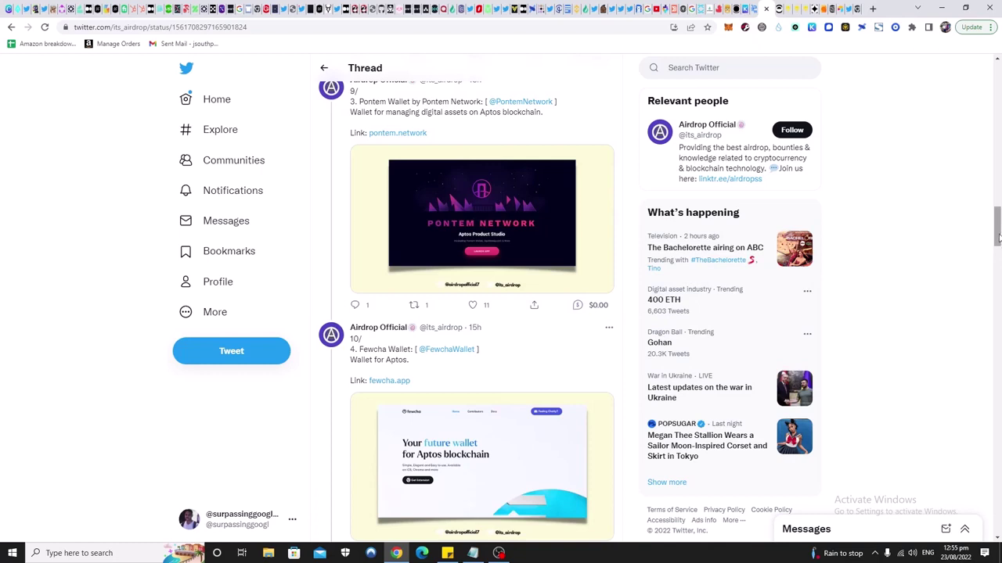
Step: Scroll the thread past later entries to the vial.fi link
{"action": "left_click_drag", "start_coordinate": [998, 238], "coordinate": [998, 353]}
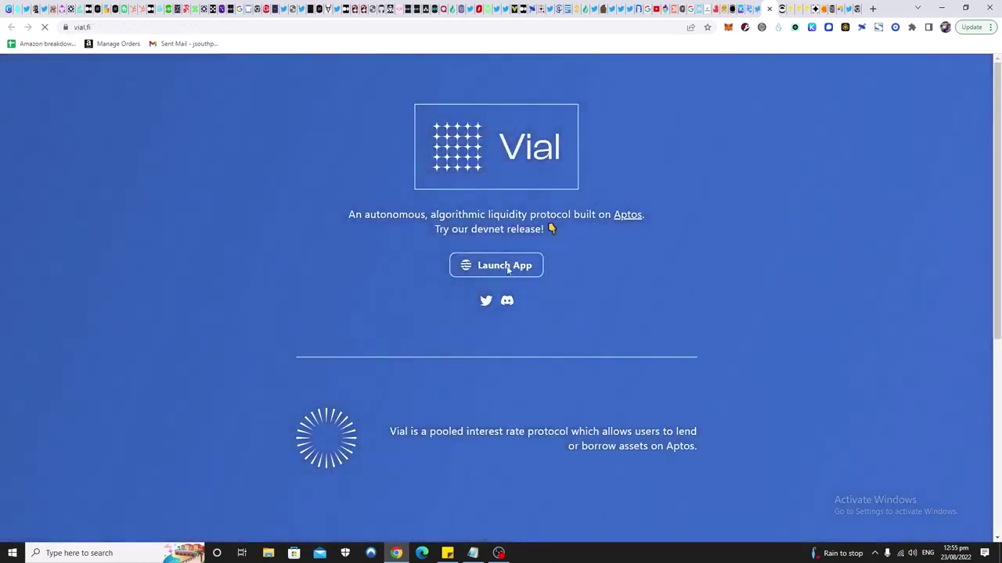
Step: Launch the Vial app and connect the Martian wallet
{"action": "left_click", "coordinate": [506, 267]}
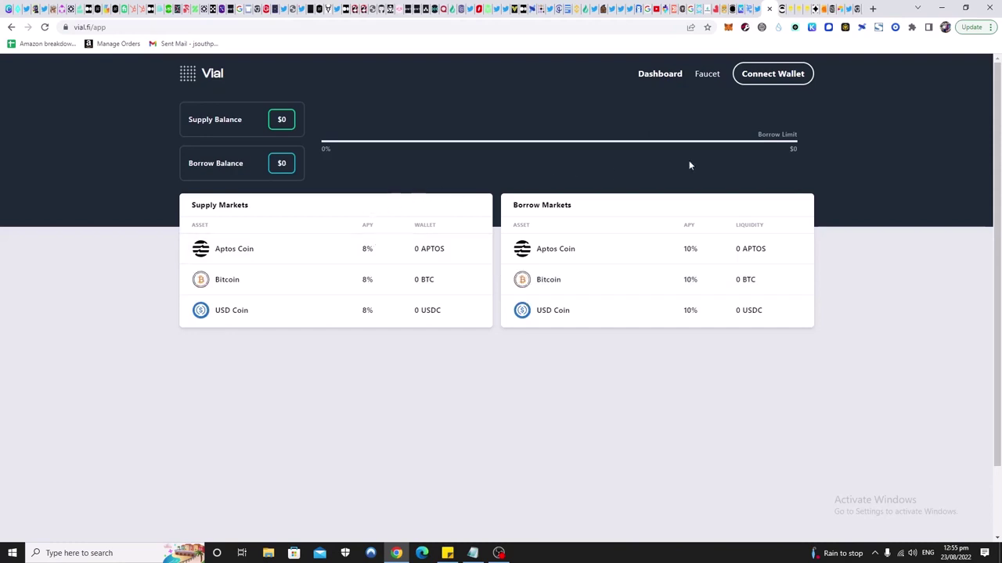
{"action": "left_click", "coordinate": [770, 75]}
{"action": "left_click", "coordinate": [874, 270]}
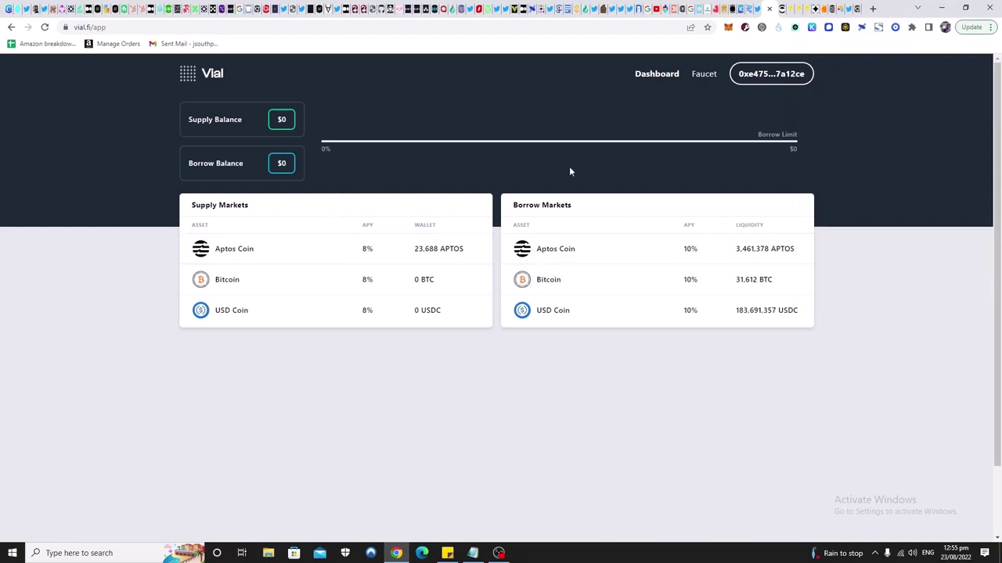
Step: Mint 100 Wrapped Bitcoin and 100 USD Coin from Vial's faucet, approving each in Martian
{"action": "left_click", "coordinate": [699, 76]}
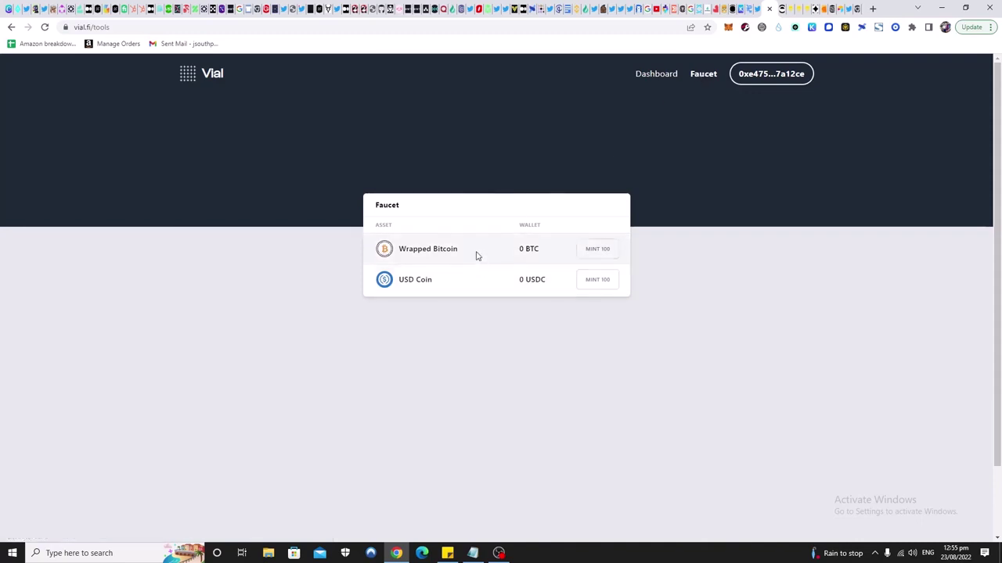
{"action": "left_click", "coordinate": [597, 251]}
{"action": "left_click", "coordinate": [923, 275]}
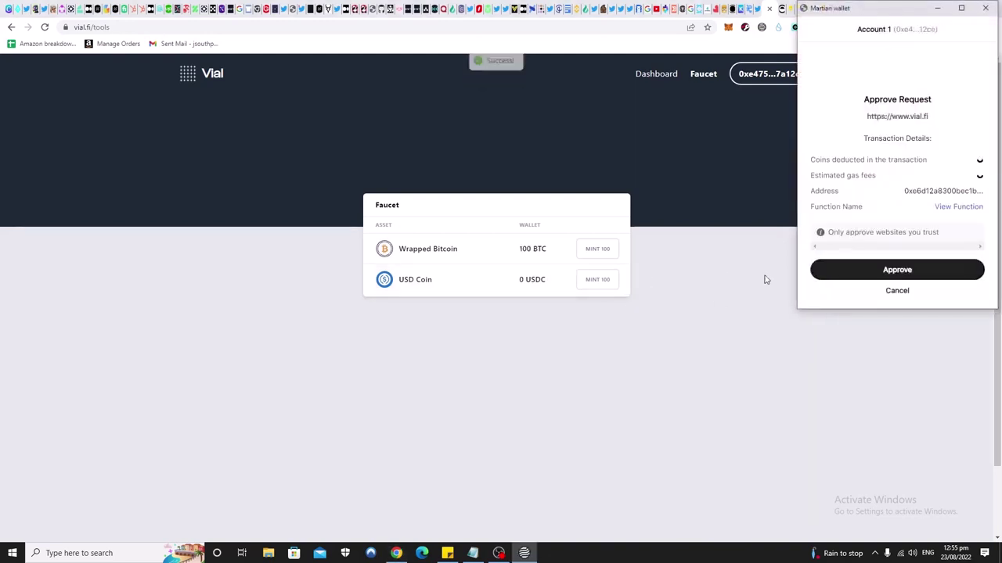
{"action": "left_click", "coordinate": [914, 272]}
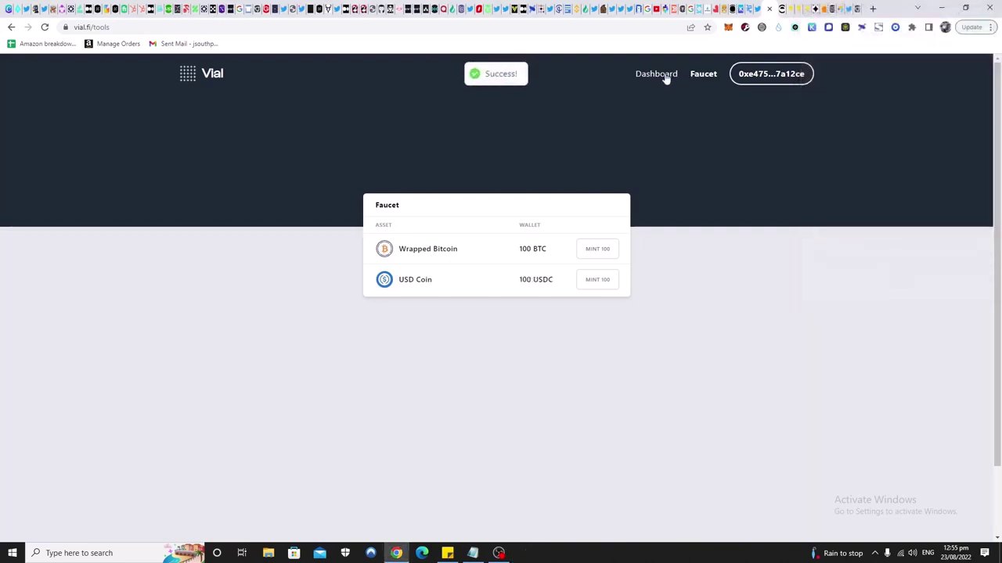
Step: Deposit 10 BTC through the Bitcoin supply market, approving the transaction in Martian
{"action": "left_click", "coordinate": [662, 75]}
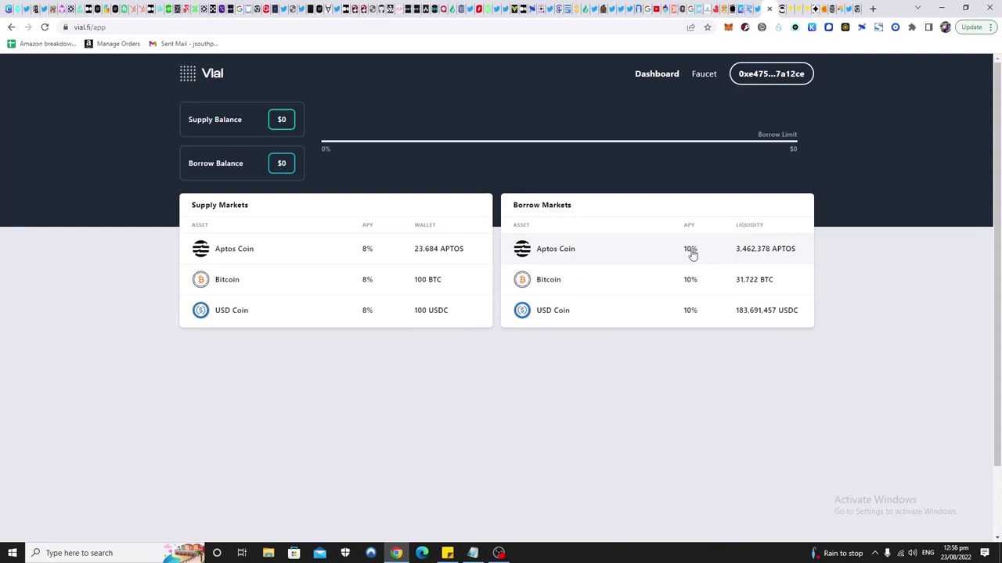
{"action": "left_click", "coordinate": [306, 285]}
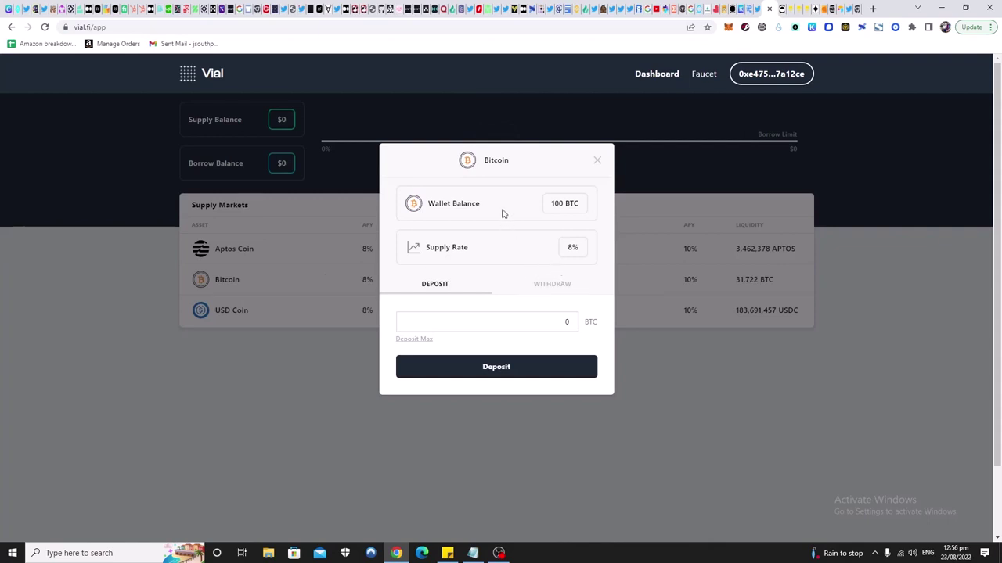
{"action": "left_click", "coordinate": [419, 327]}
{"action": "type", "text": "10"}
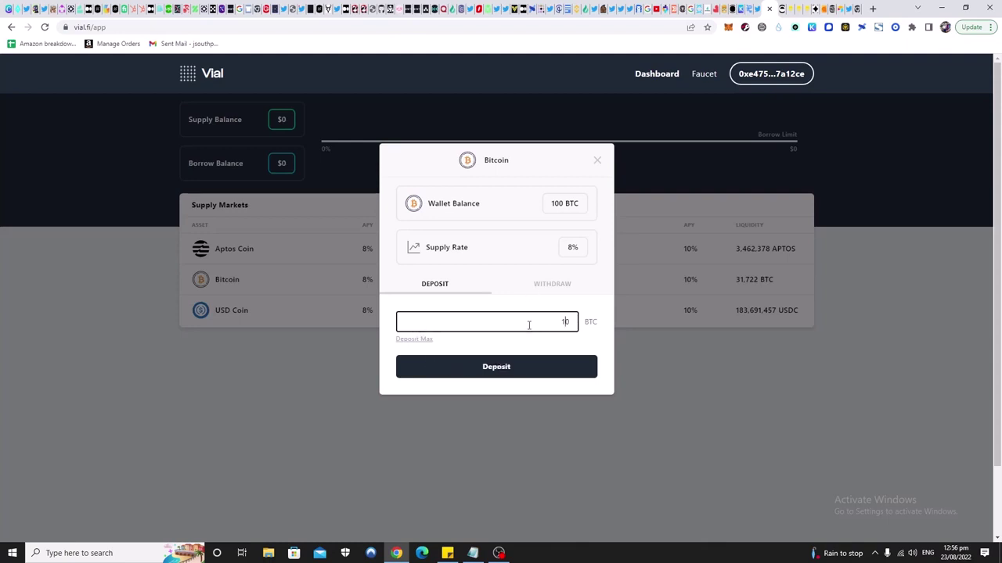
{"action": "left_click", "coordinate": [521, 374]}
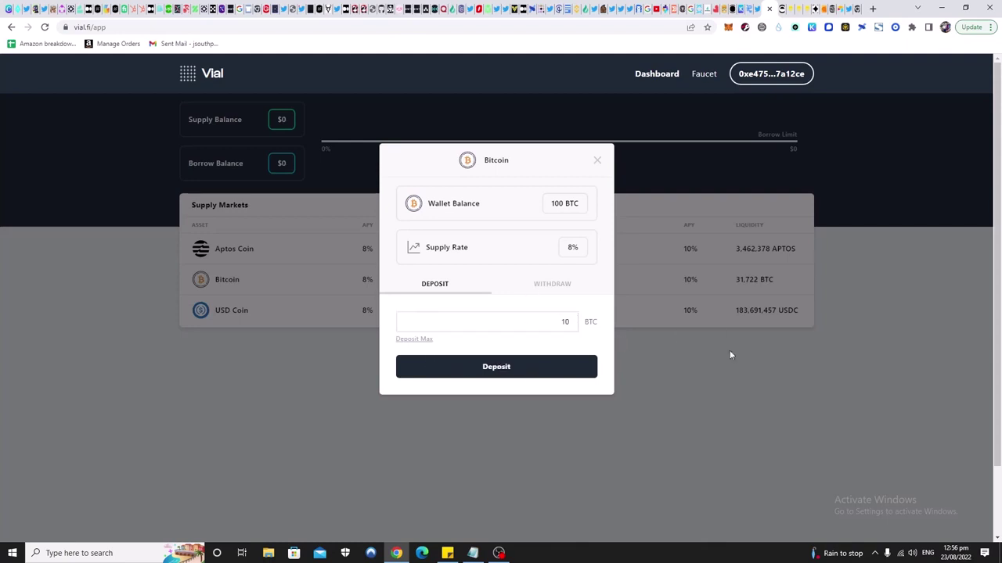
{"action": "left_click", "coordinate": [939, 276]}
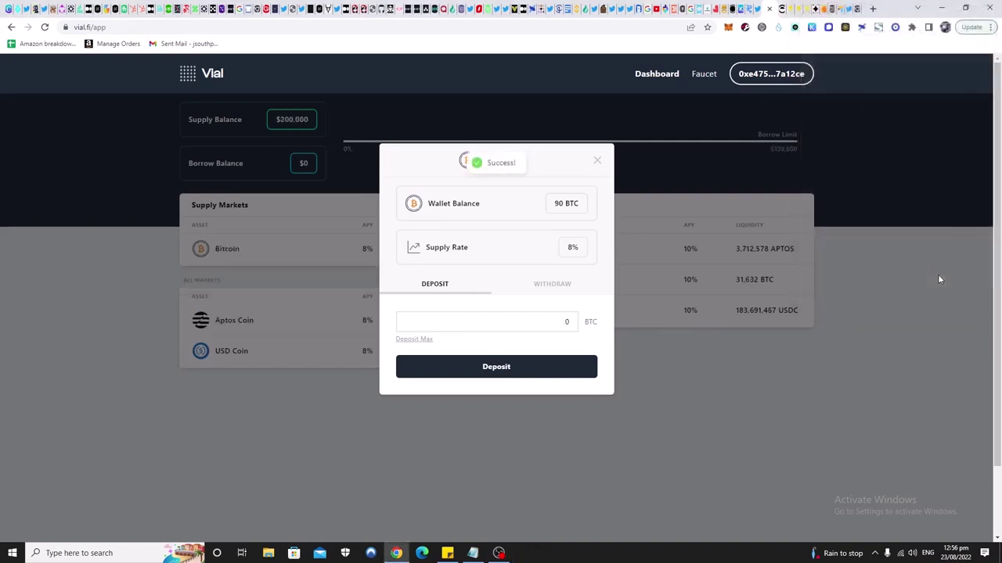
{"action": "left_click", "coordinate": [599, 163]}
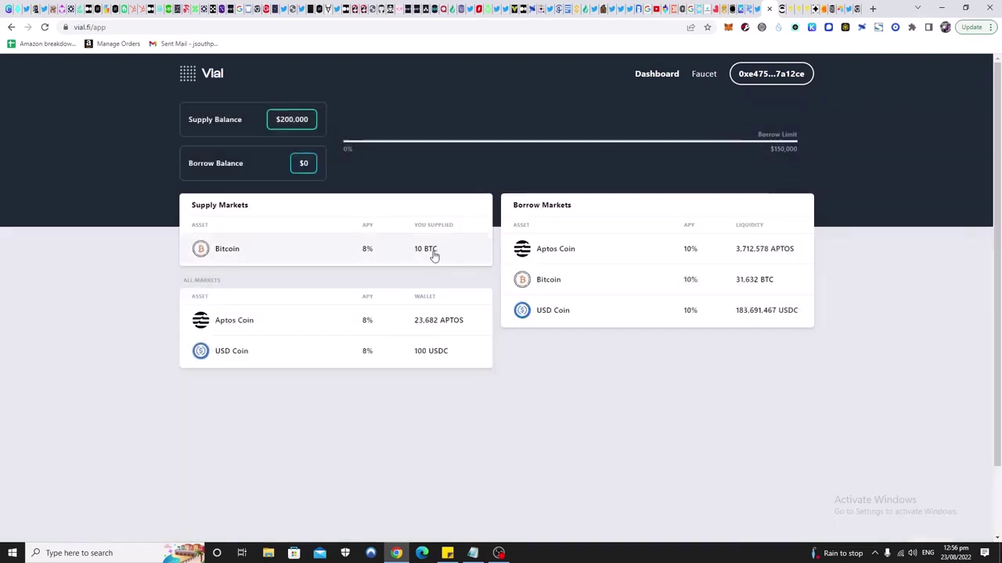
{"action": "left_click", "coordinate": [396, 256]}
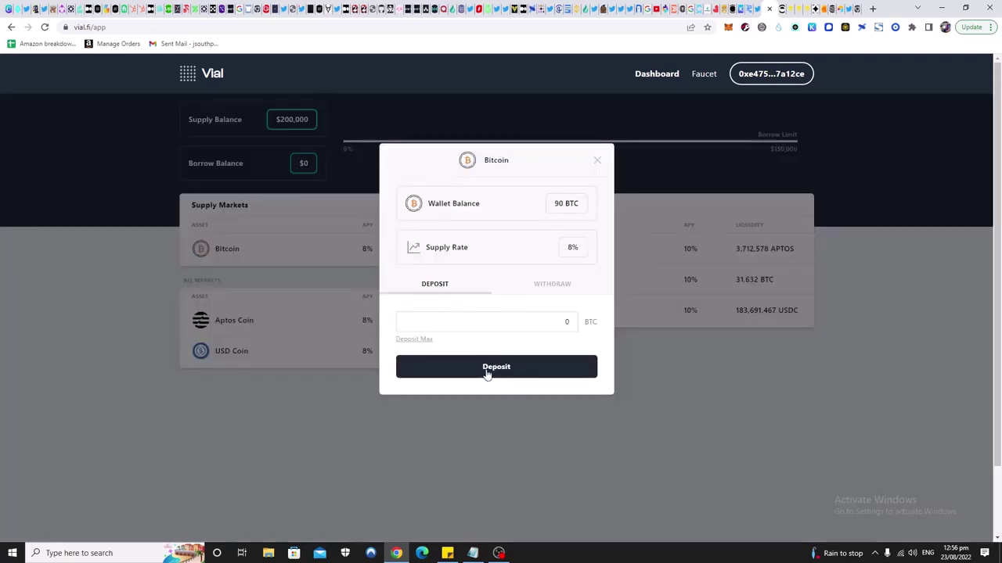
Step: Borrow 100 APTOS from the Aptos Coin borrow market, approving it in Martian
{"action": "left_click", "coordinate": [597, 163]}
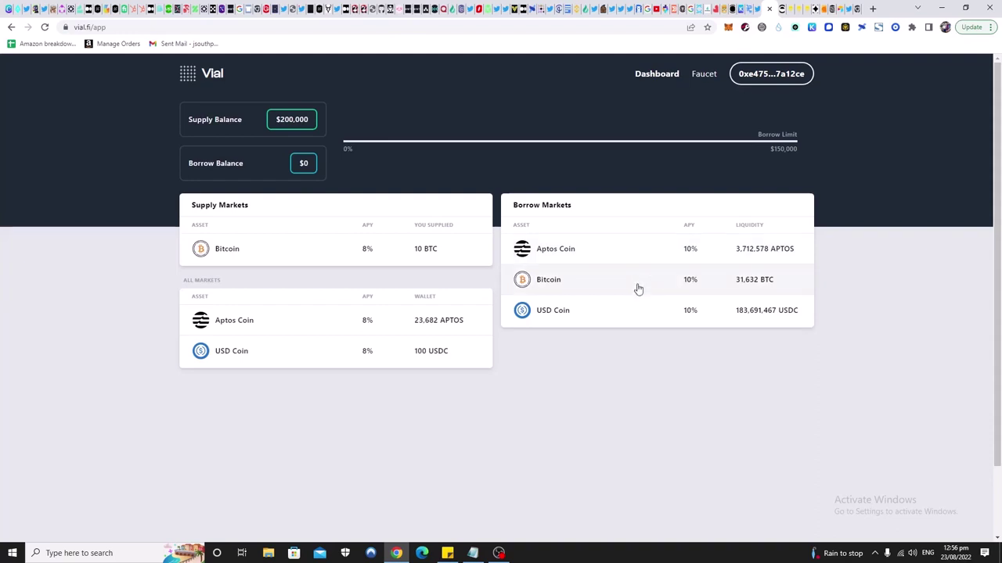
{"action": "left_click", "coordinate": [633, 254]}
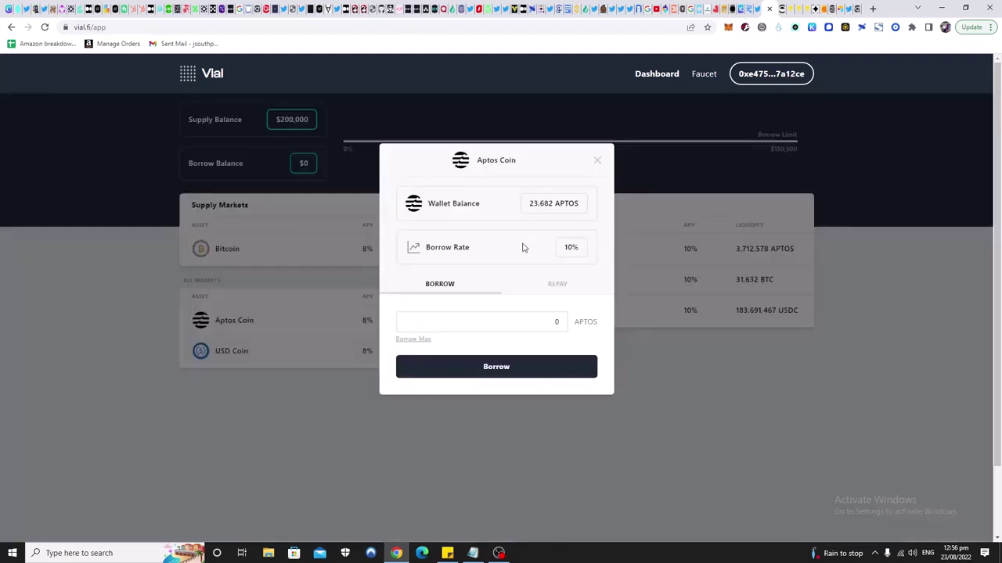
{"action": "left_click", "coordinate": [477, 324]}
{"action": "type", "text": "00"}
{"action": "left_click", "coordinate": [487, 374]}
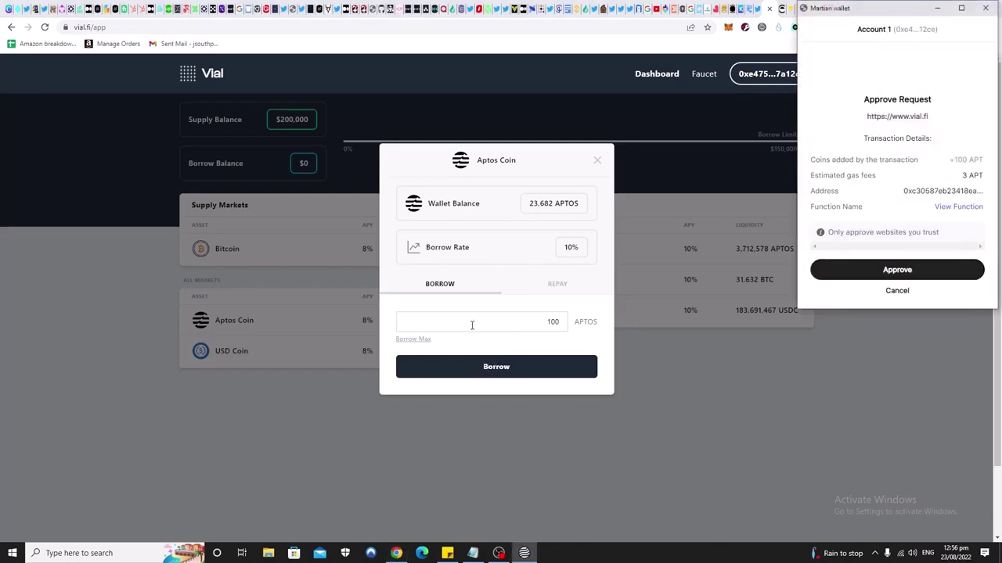
{"action": "left_click", "coordinate": [928, 275]}
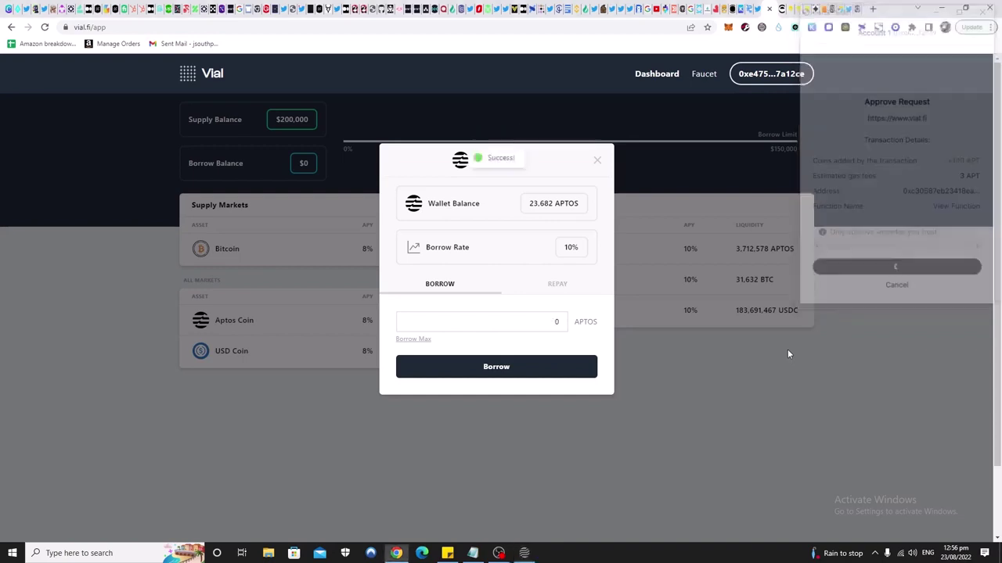
{"action": "left_click", "coordinate": [597, 160]}
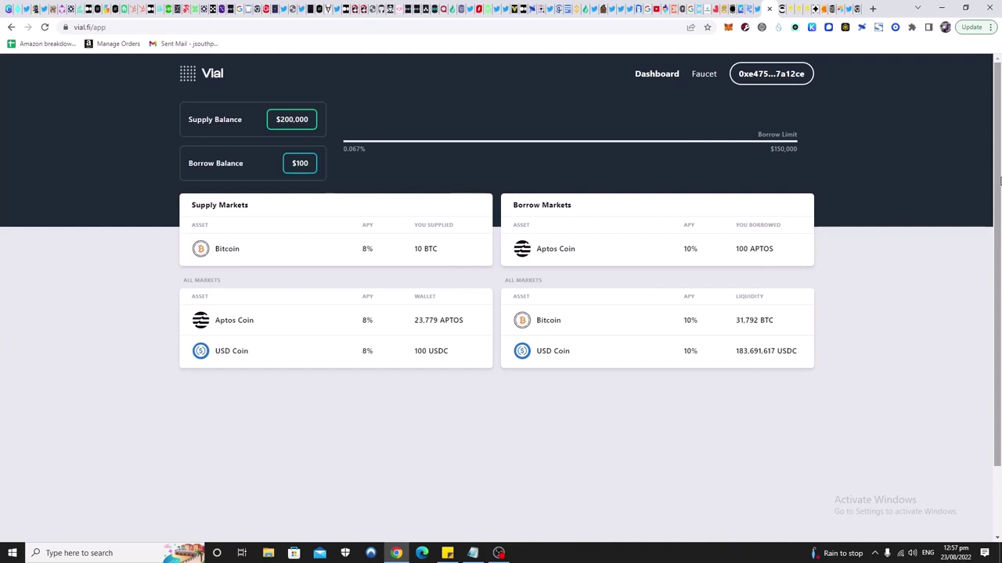
{"action": "scroll", "coordinate": [999, 182], "scroll_direction": "down", "scroll_amount": 2}
{"action": "scroll", "coordinate": [1000, 181], "scroll_direction": "up", "scroll_amount": 2}
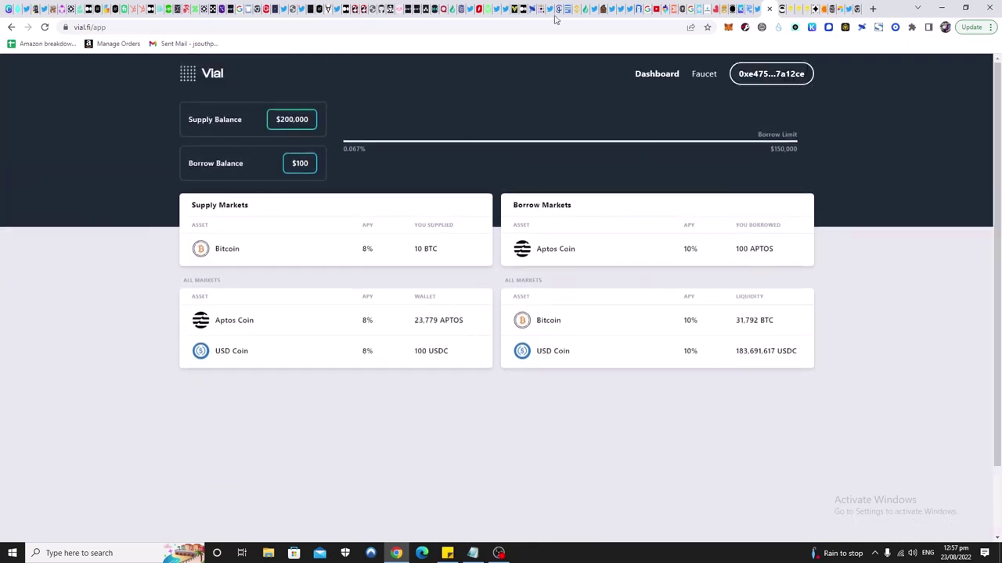